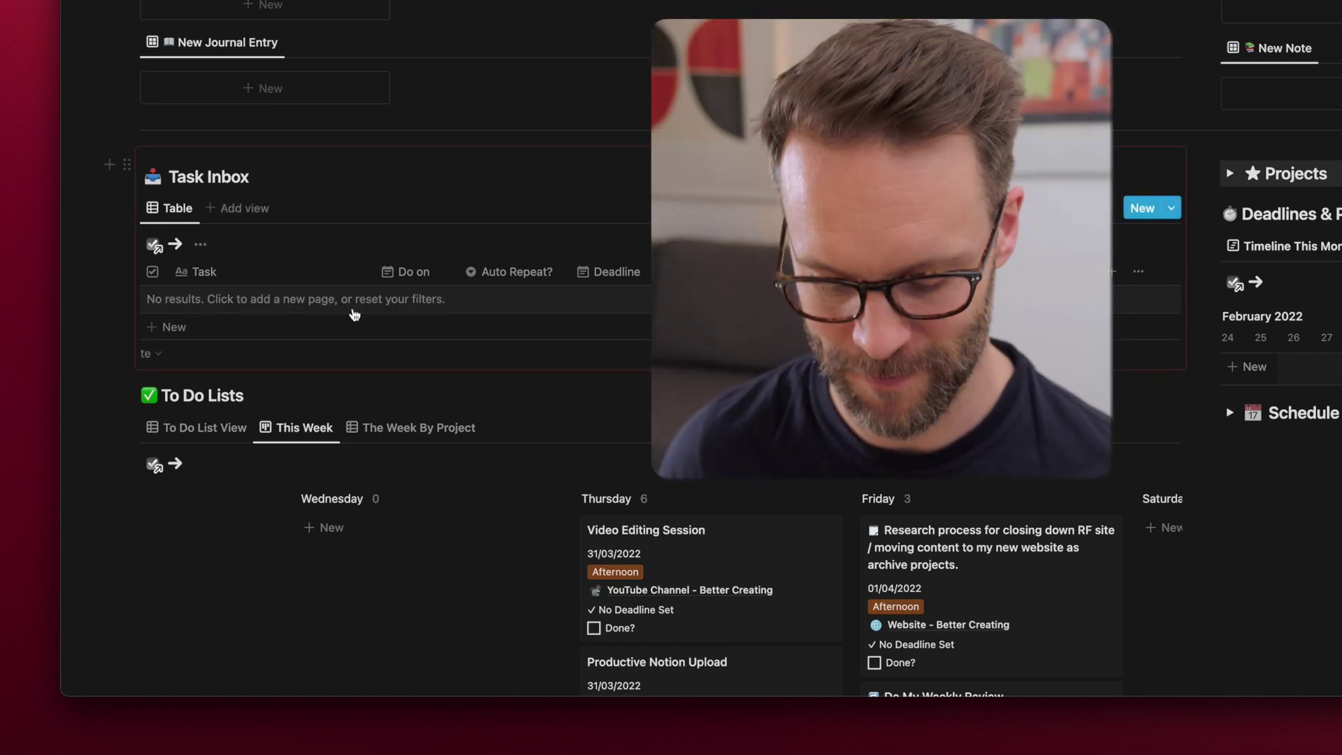
Bring the Pipedream workflow run logs into view beside the Notion Task Inbox
{"action": "key", "text": "super+Tab"}
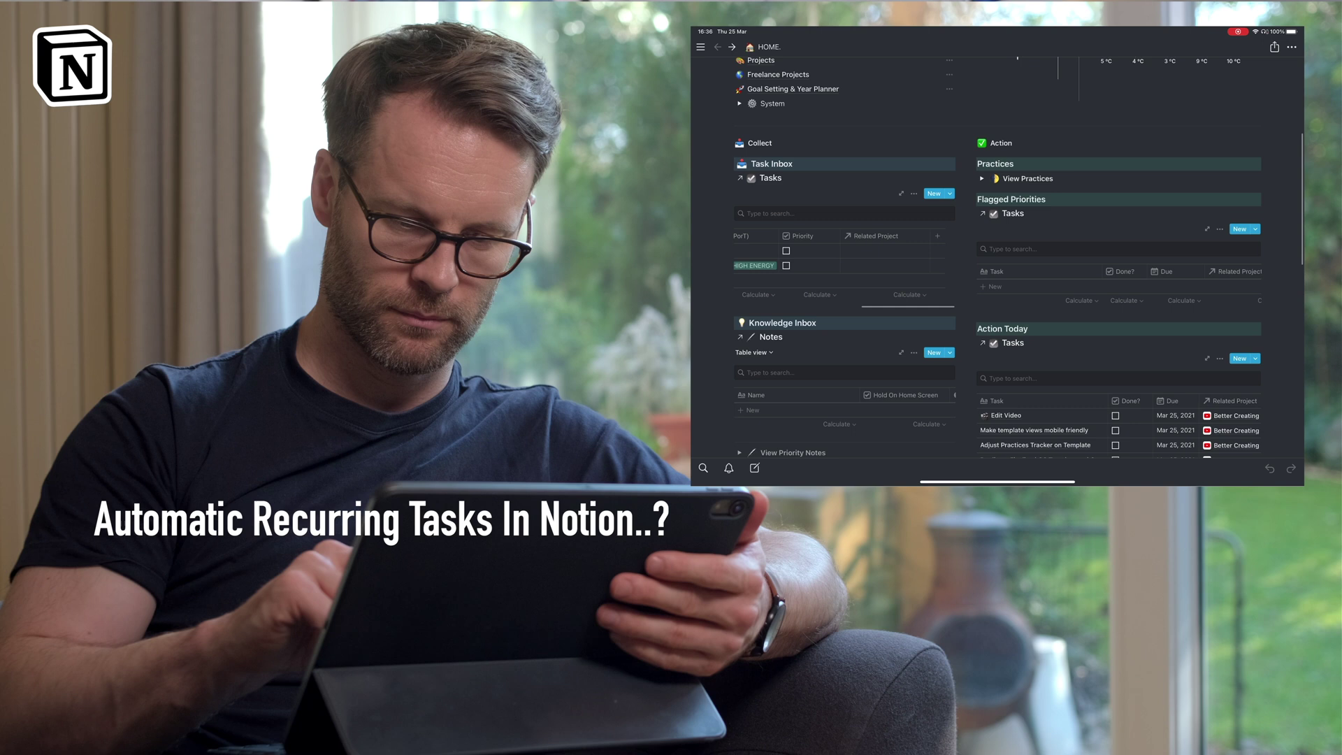
Link the inbox task's Related Project to Personal Life
{"action": "left_click", "coordinate": [902, 250]}
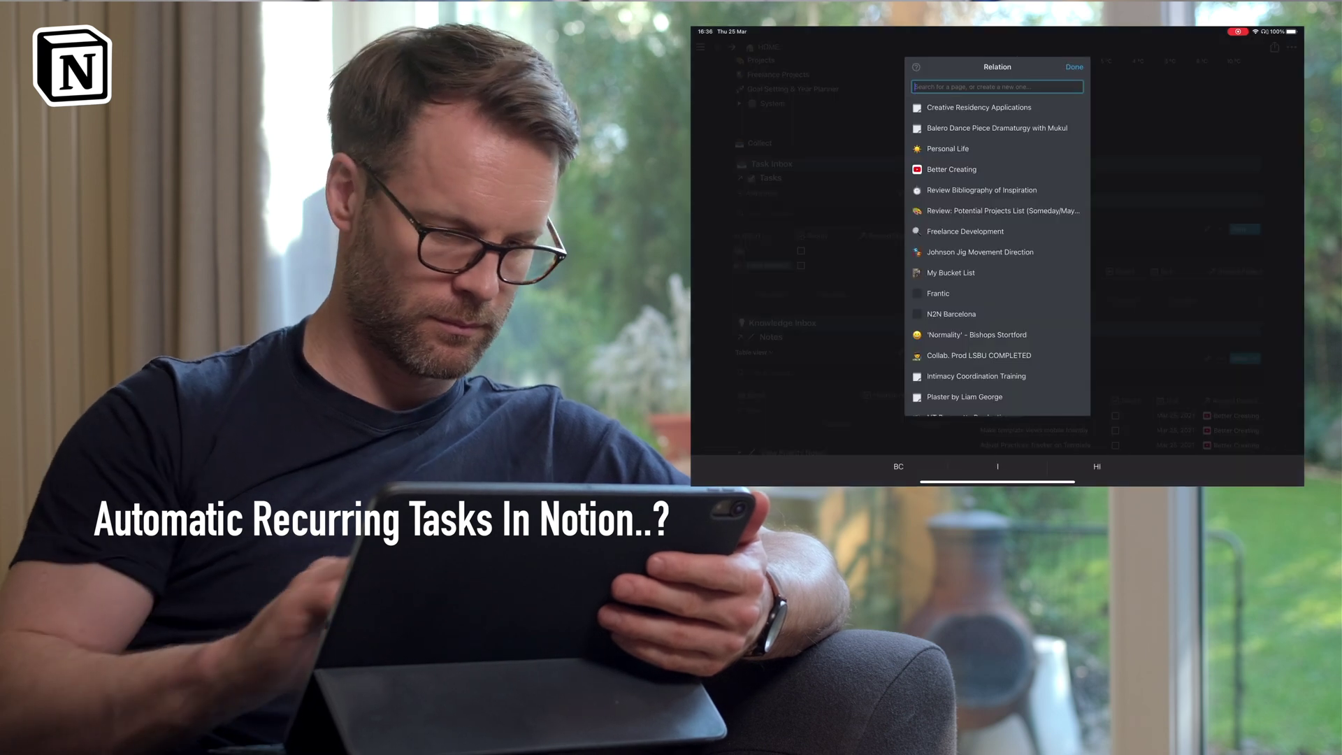
{"action": "left_click", "coordinate": [979, 150]}
{"action": "key", "text": "Escape"}
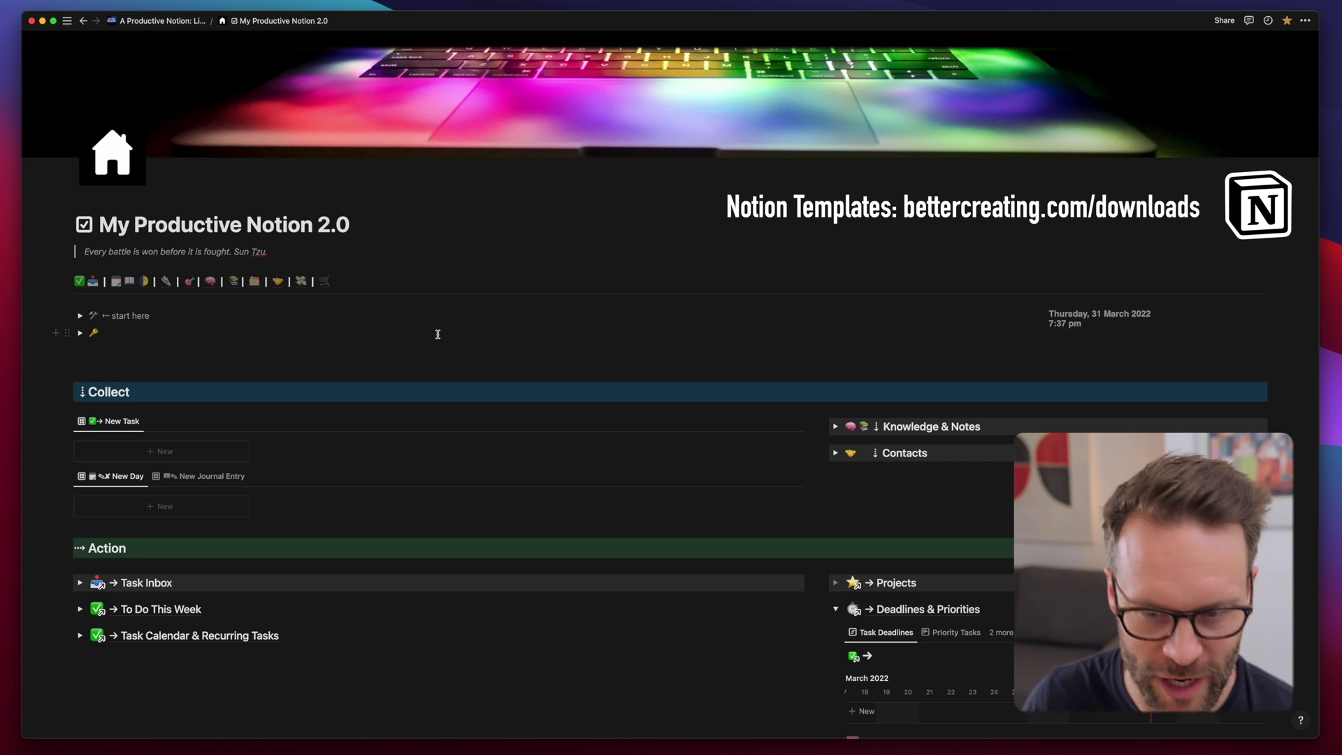
Expand the Task Inbox table and the To Do This Week board
{"action": "scroll", "coordinate": [368, 519], "scroll_direction": "down", "scroll_amount": 3}
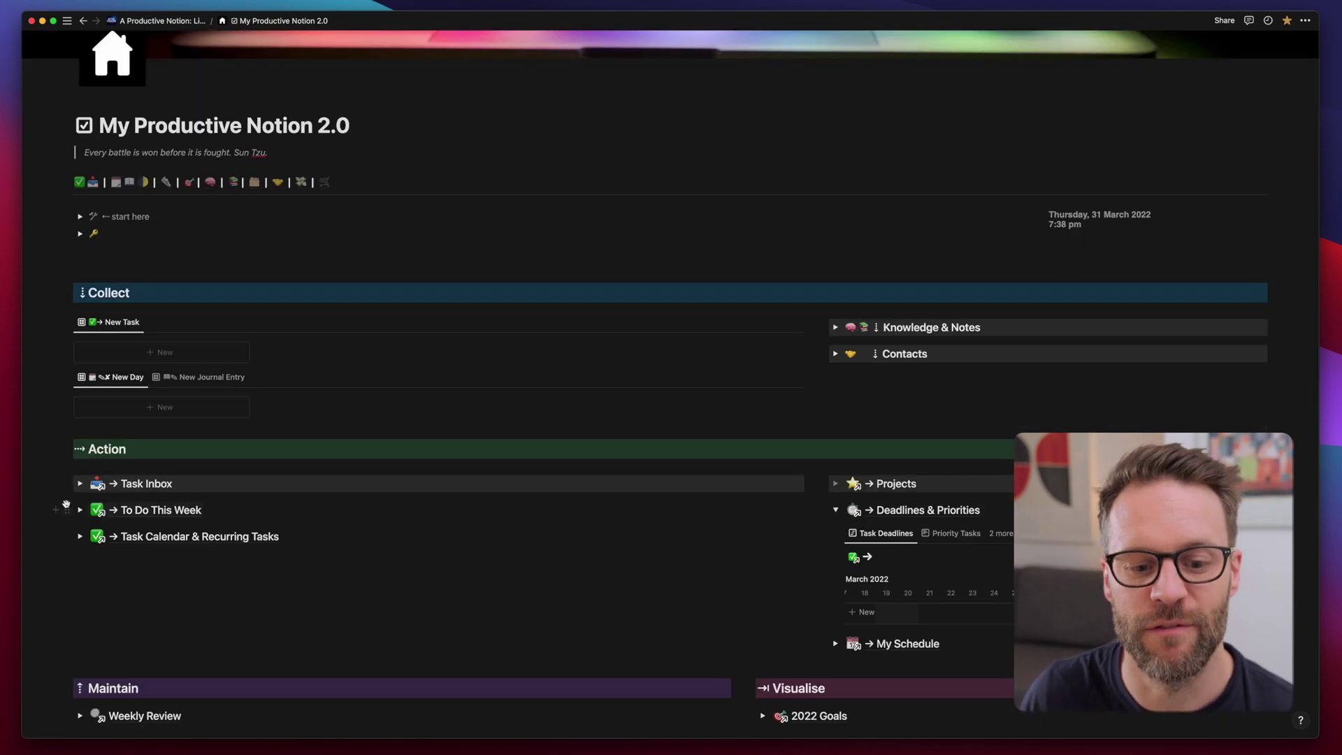
{"action": "left_click", "coordinate": [79, 484]}
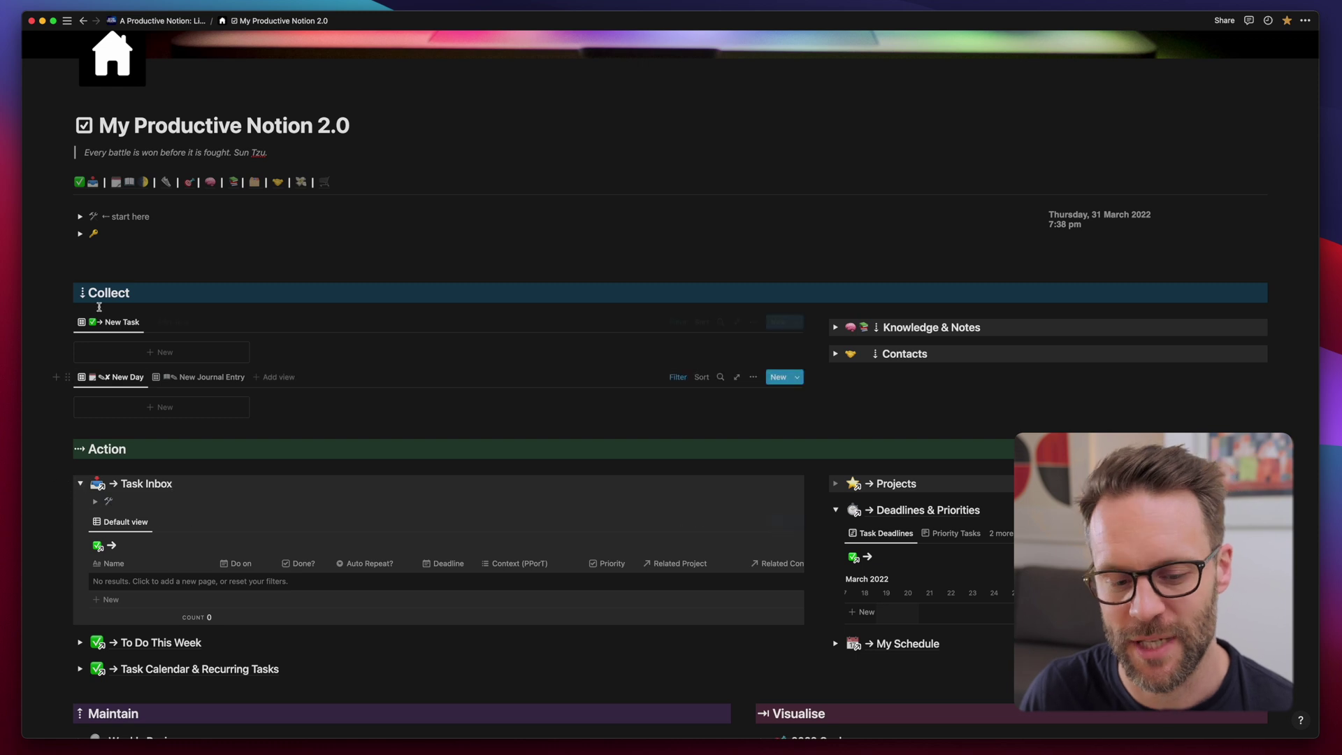
{"action": "left_click", "coordinate": [80, 642]}
Browse the weekday board and check the Do on property's options
{"action": "scroll", "coordinate": [109, 400], "scroll_direction": "down", "scroll_amount": 5}
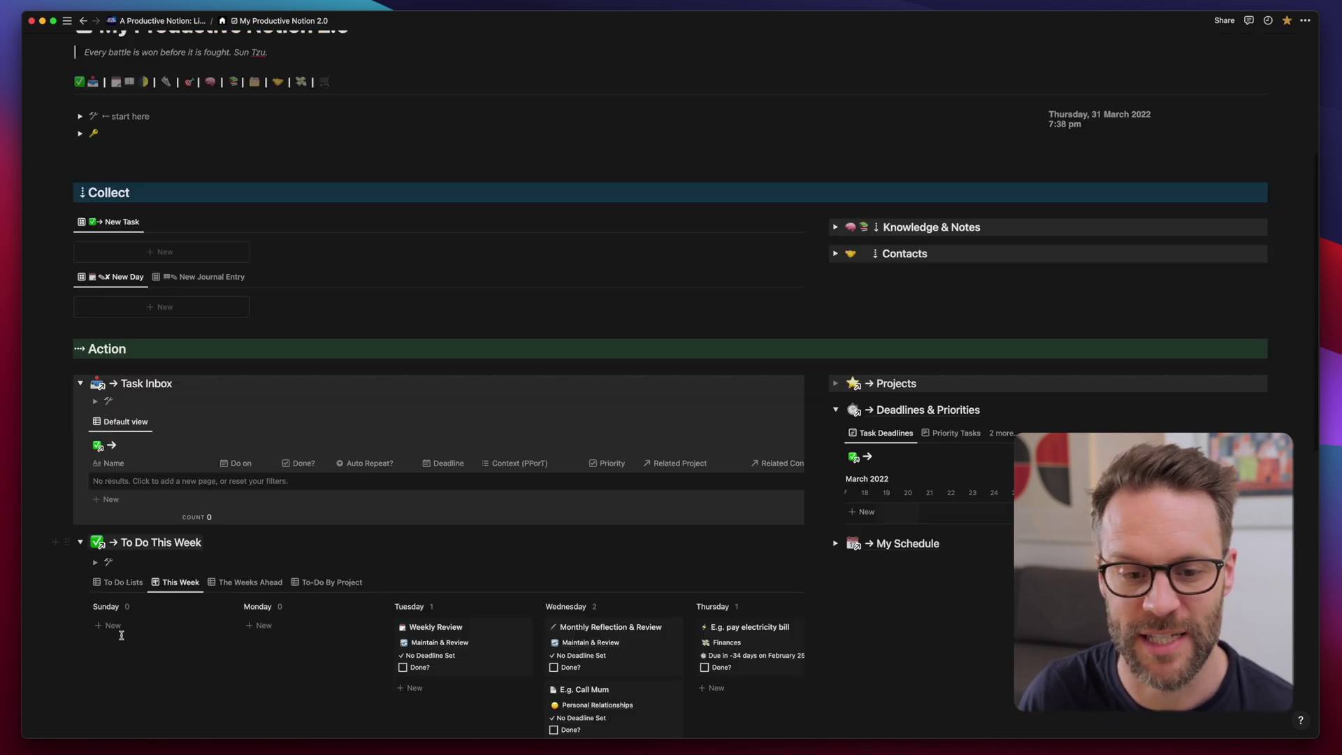
{"action": "scroll", "coordinate": [405, 462], "scroll_direction": "right", "scroll_amount": 5}
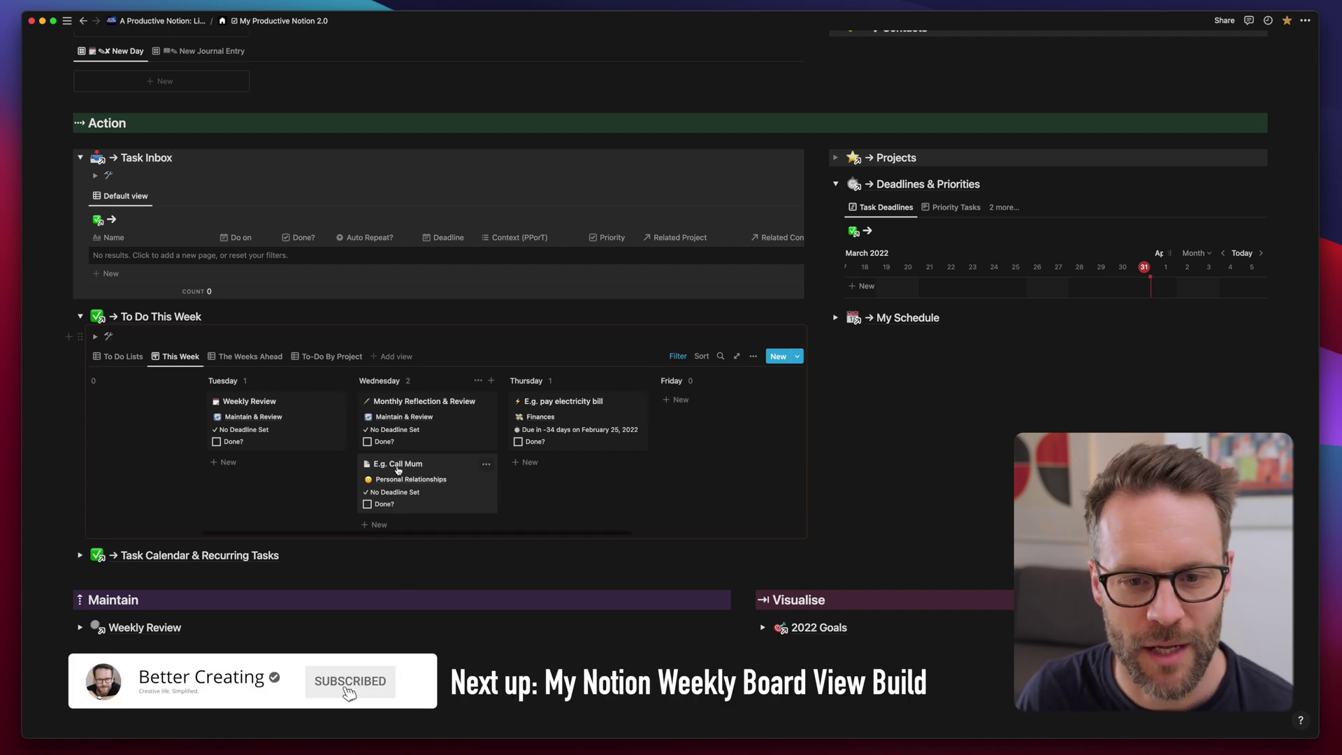
{"action": "scroll", "coordinate": [396, 471], "scroll_direction": "left", "scroll_amount": 1}
{"action": "scroll", "coordinate": [396, 470], "scroll_direction": "left", "scroll_amount": 3}
{"action": "left_click", "coordinate": [239, 238]}
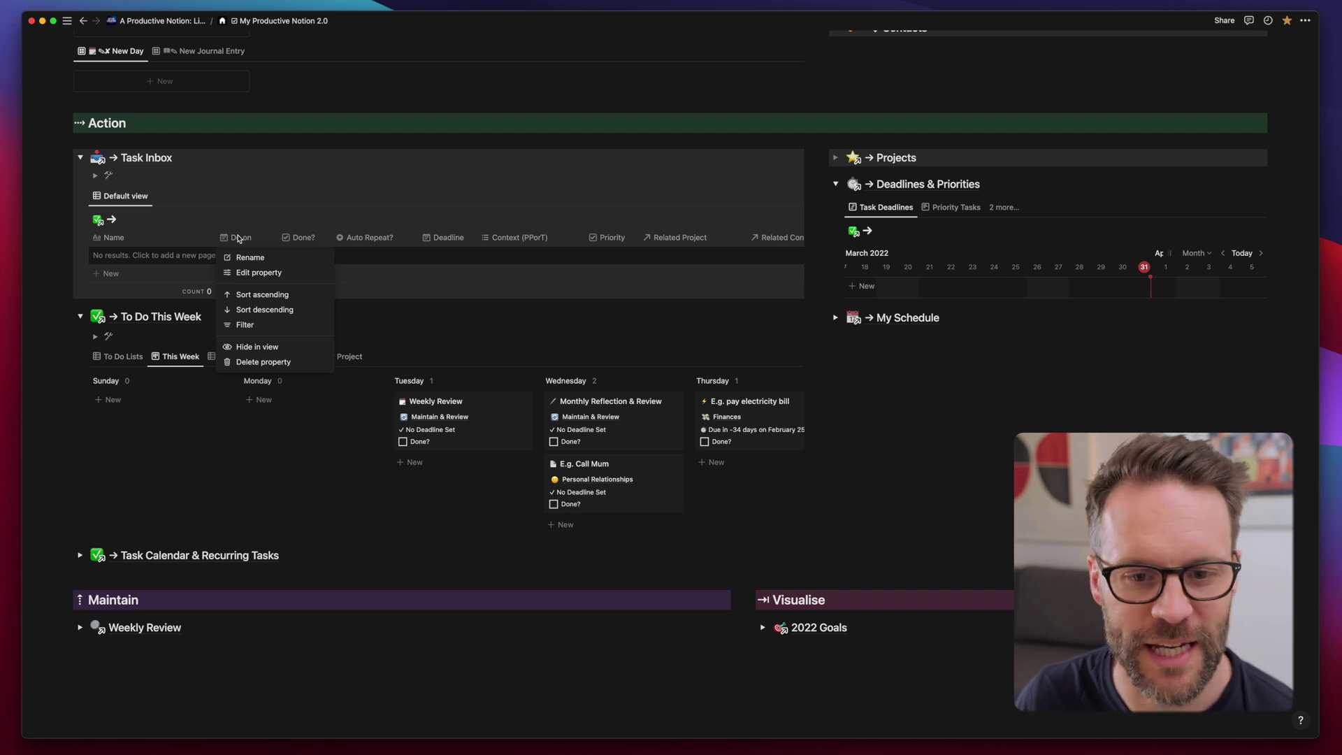
{"action": "left_click", "coordinate": [241, 240]}
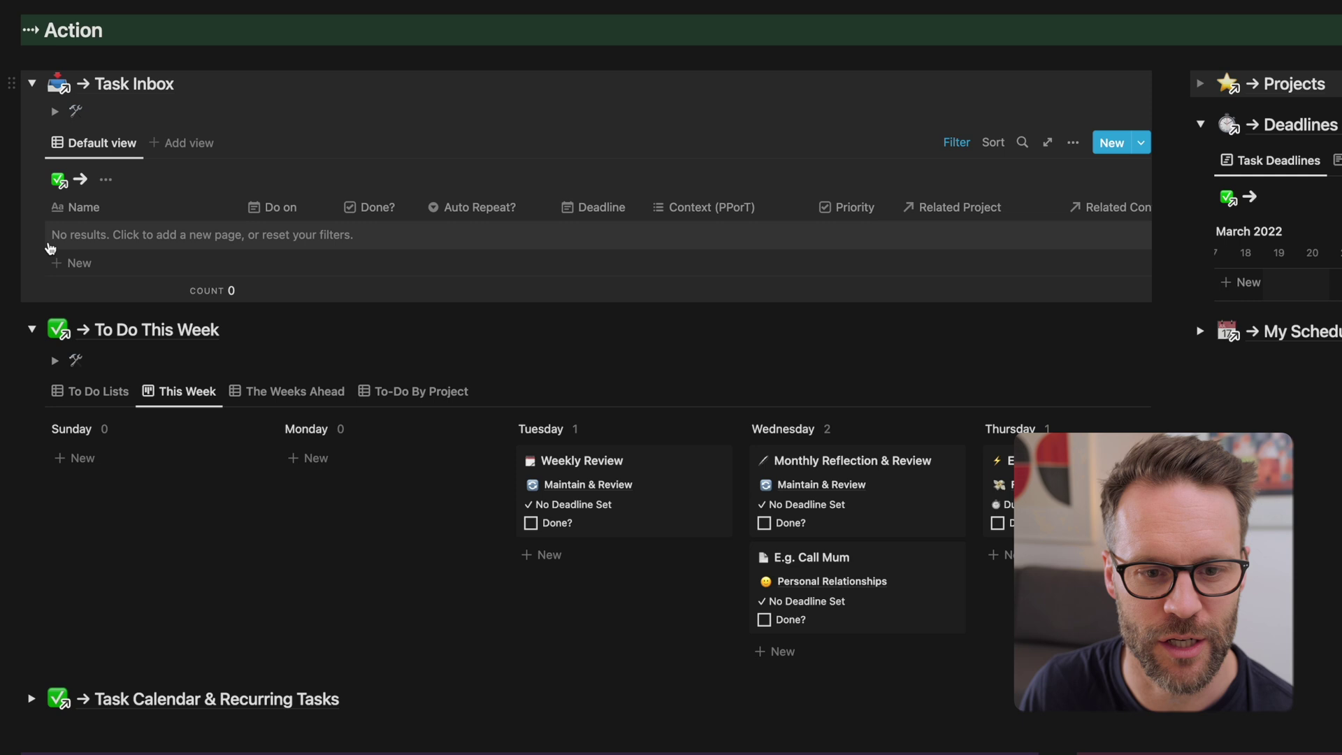
Add 'Example Recurring Task' to Task Inbox, leaving its Do on date empty
{"action": "left_click", "coordinate": [73, 263]}
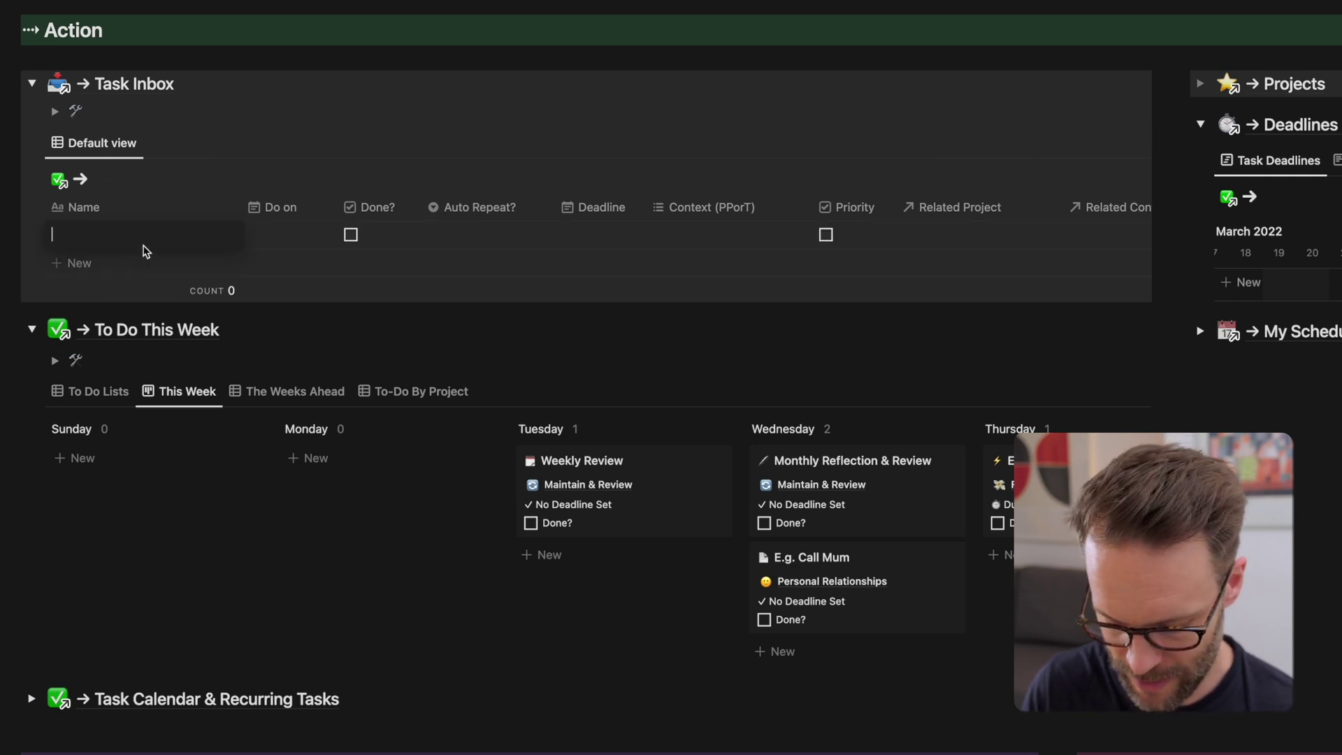
{"action": "type", "text": "Example Re"}
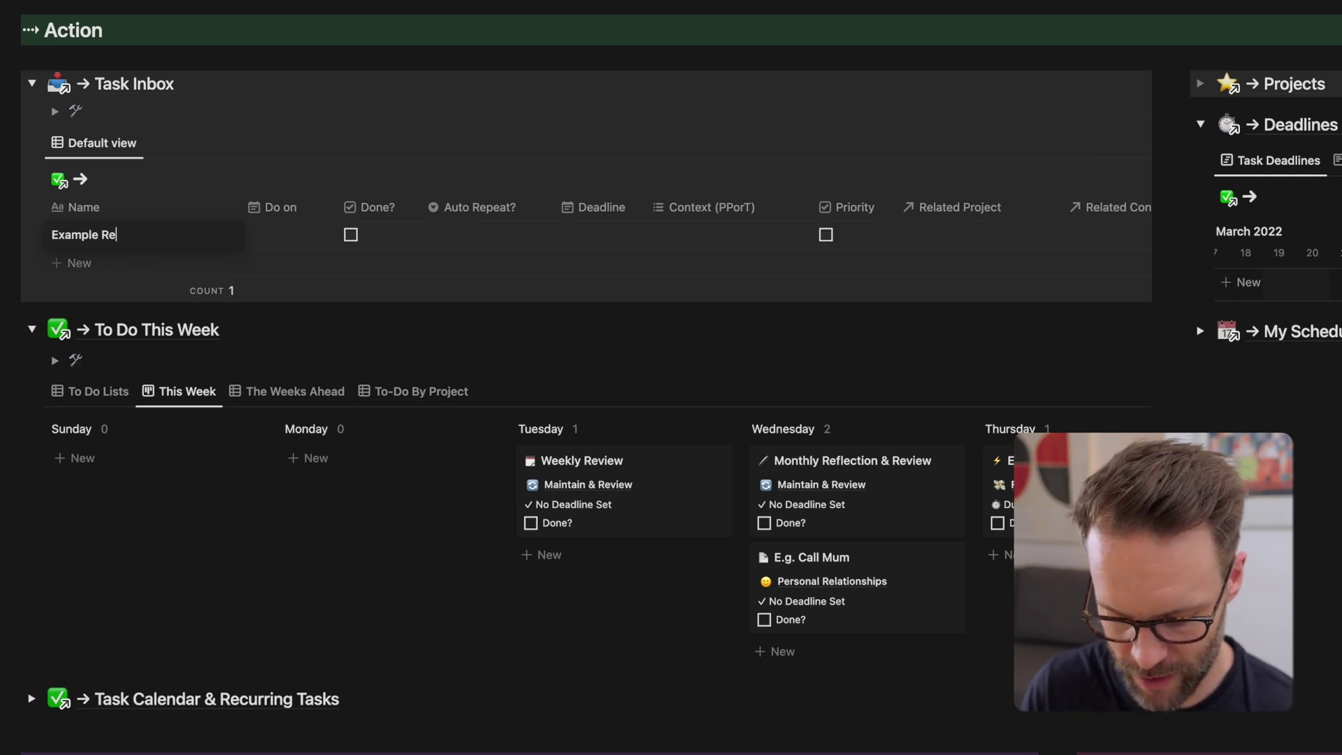
{"action": "type", "text": "curring Task"}
{"action": "key", "text": "Return"}
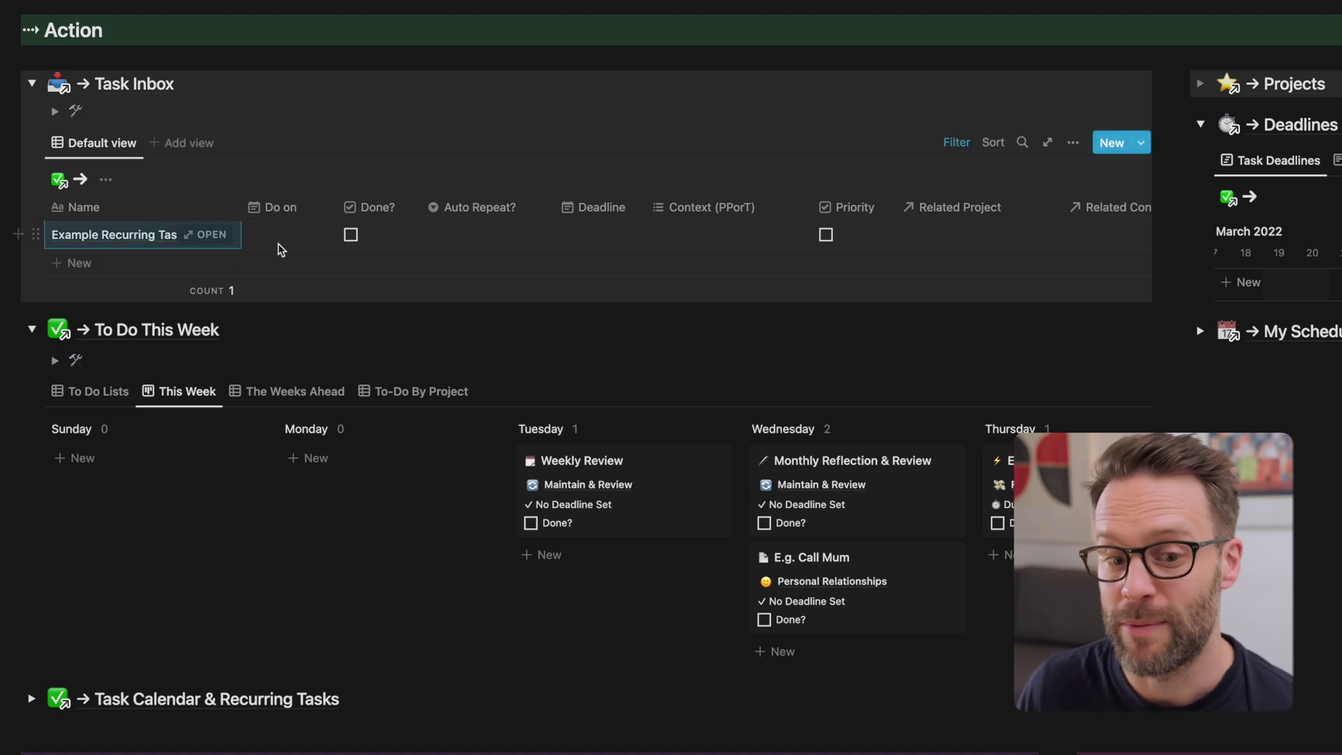
{"action": "left_click", "coordinate": [284, 244]}
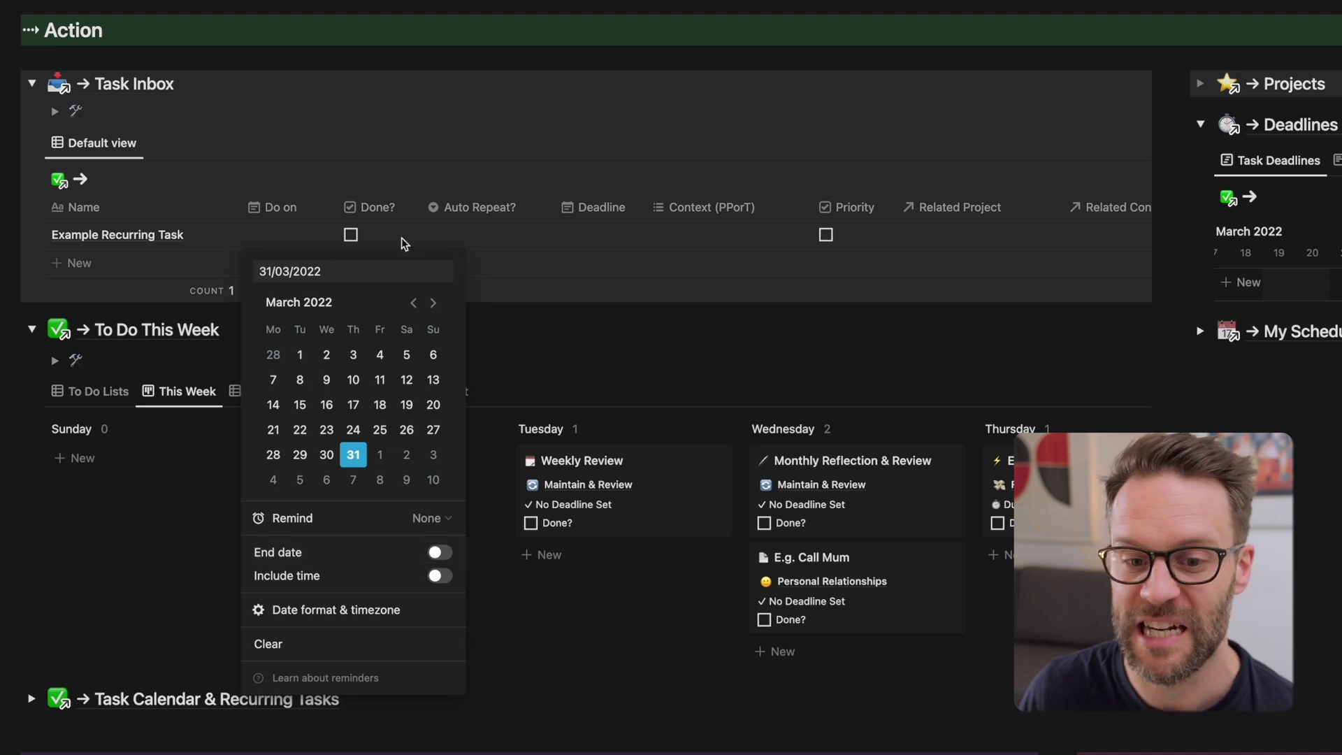
{"action": "key", "text": "Escape"}
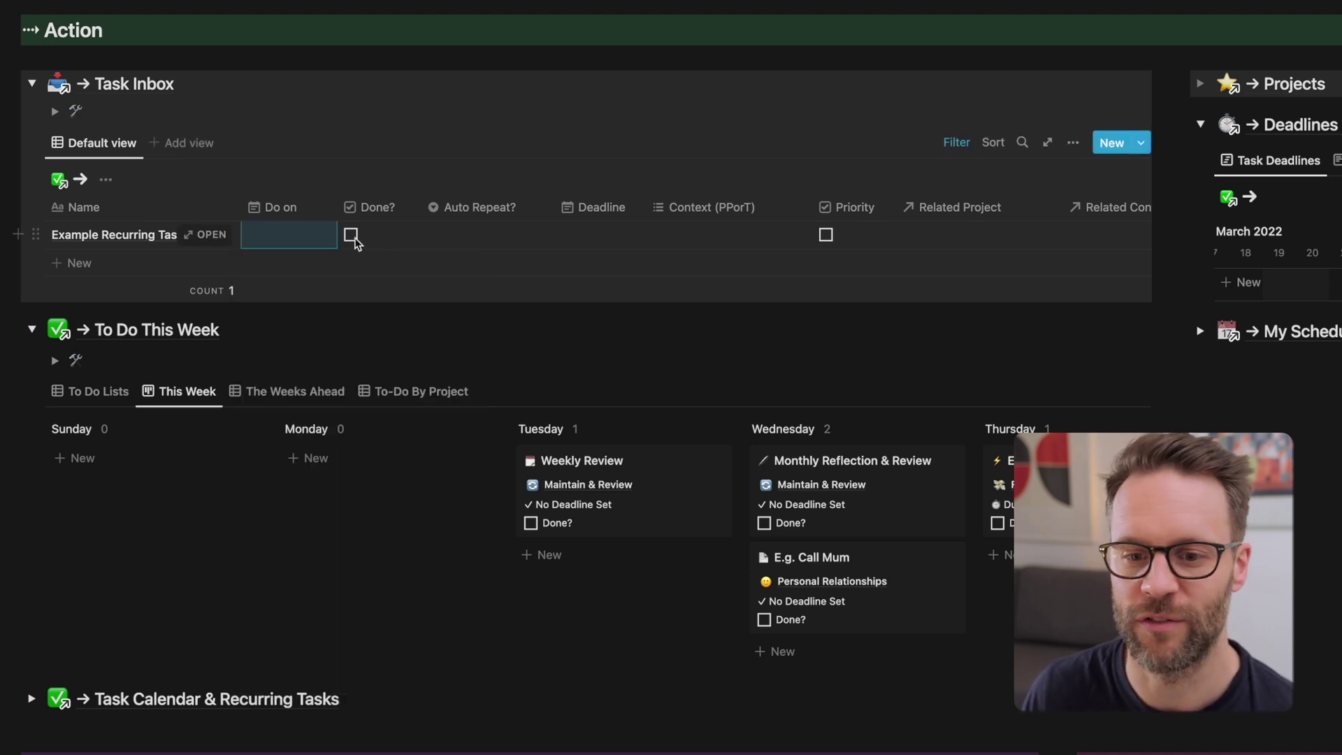
{"action": "left_click", "coordinate": [495, 210]}
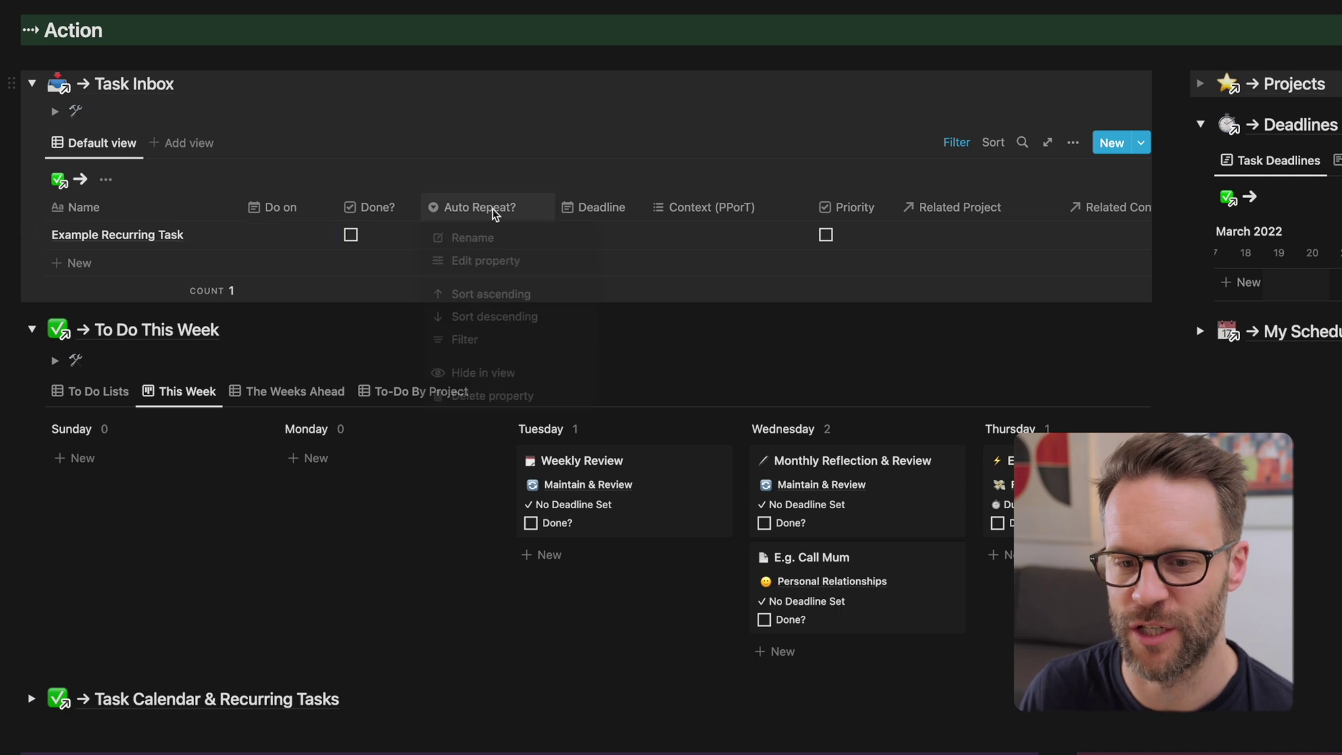
{"action": "key", "text": "Escape"}
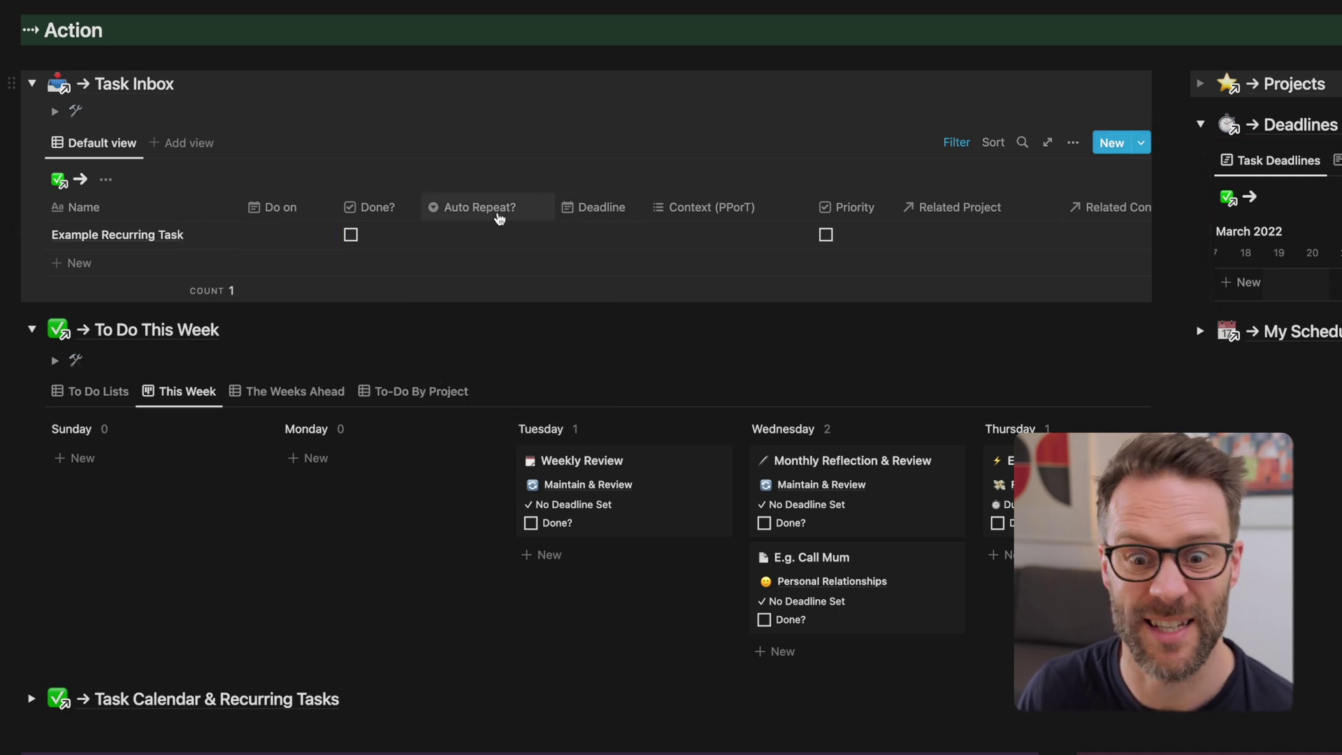
{"action": "left_click", "coordinate": [481, 237]}
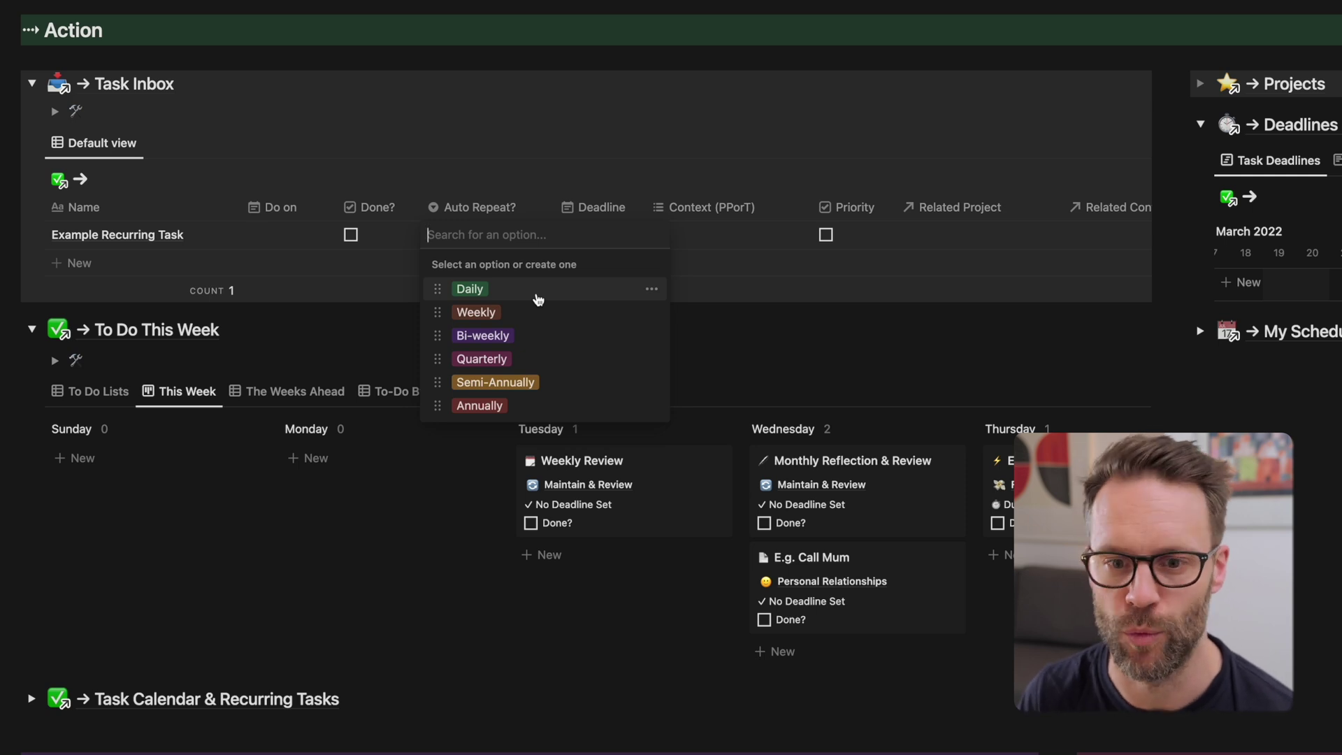
{"action": "key", "text": "Escape"}
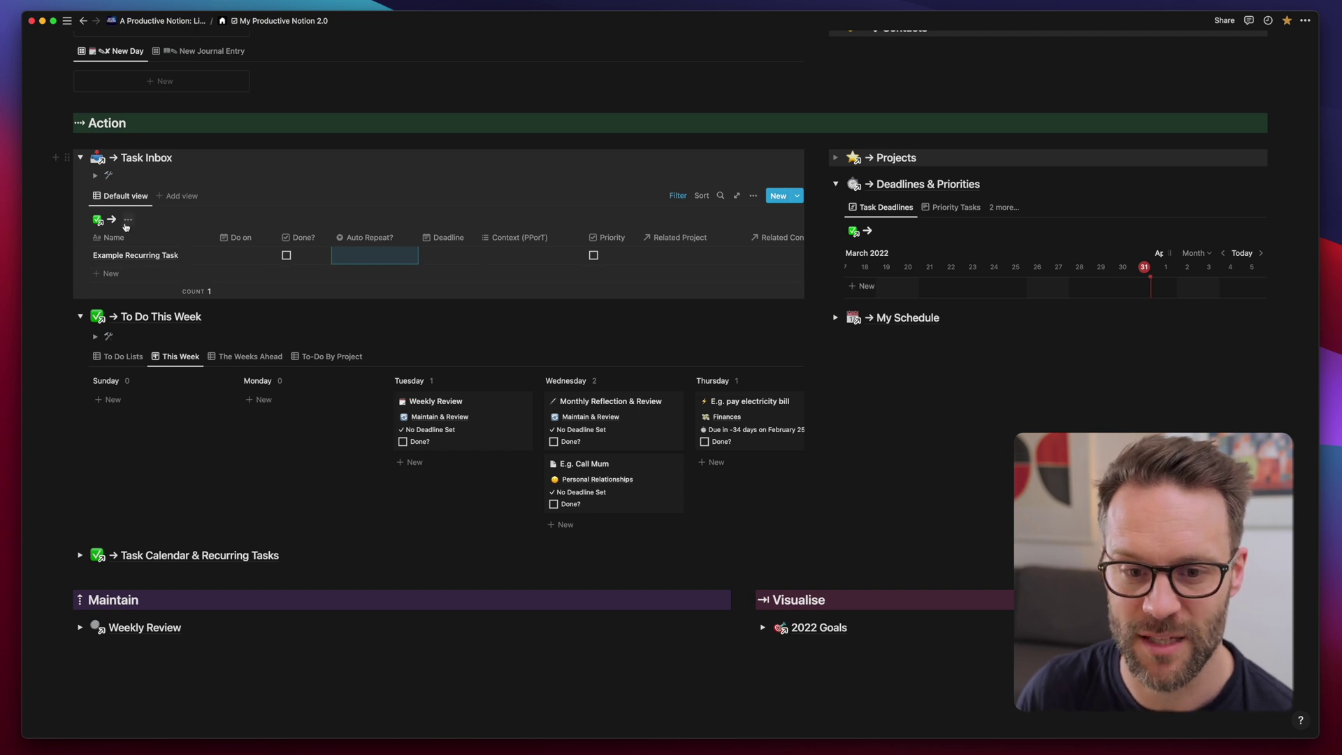
Tick Done? on Example Recurring Task, undo it, then view the two filter rules
{"action": "left_click", "coordinate": [287, 256]}
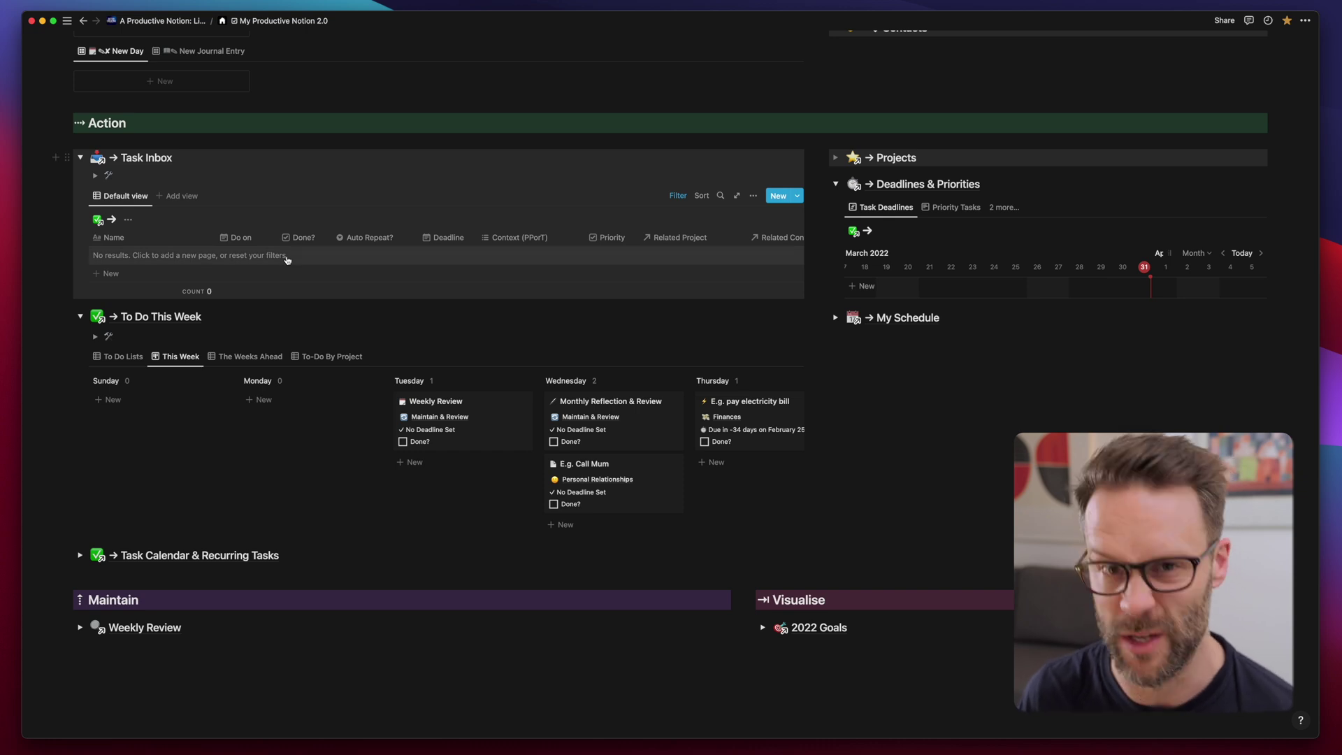
{"action": "key", "text": "super+z"}
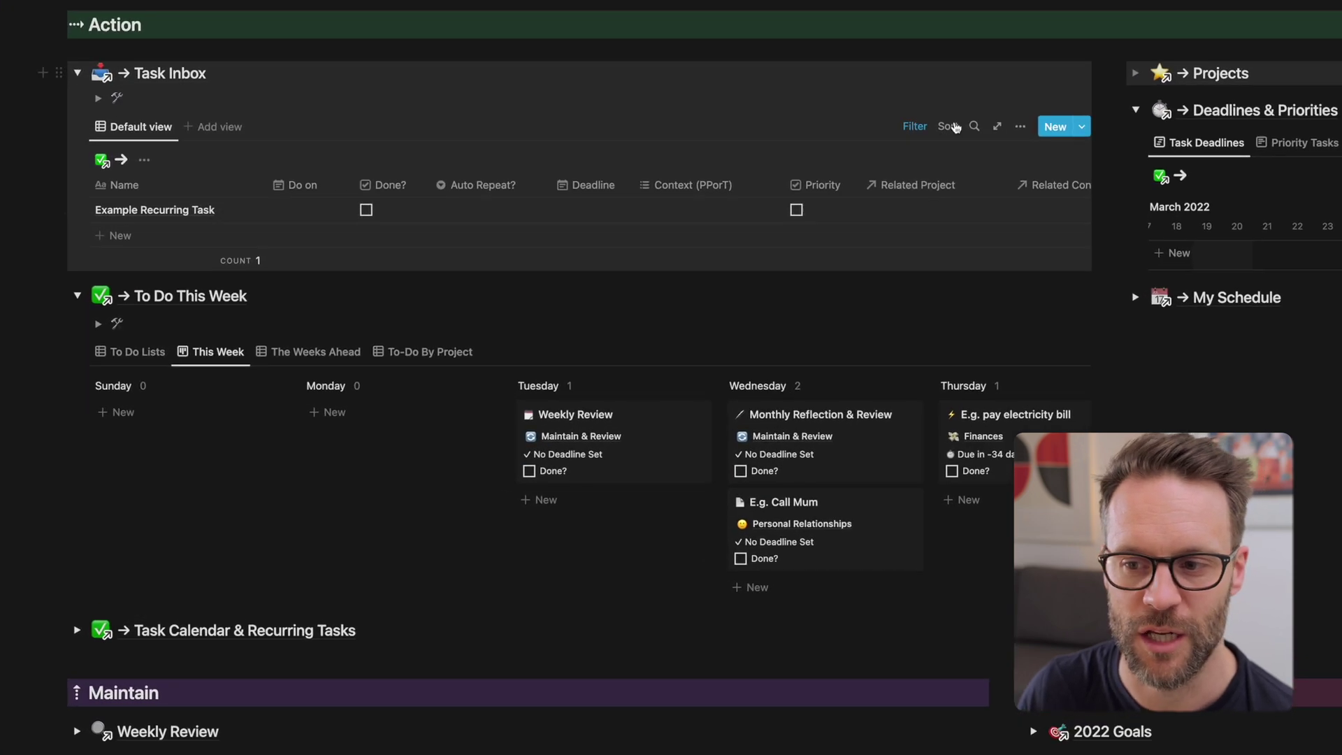
{"action": "left_click", "coordinate": [915, 126]}
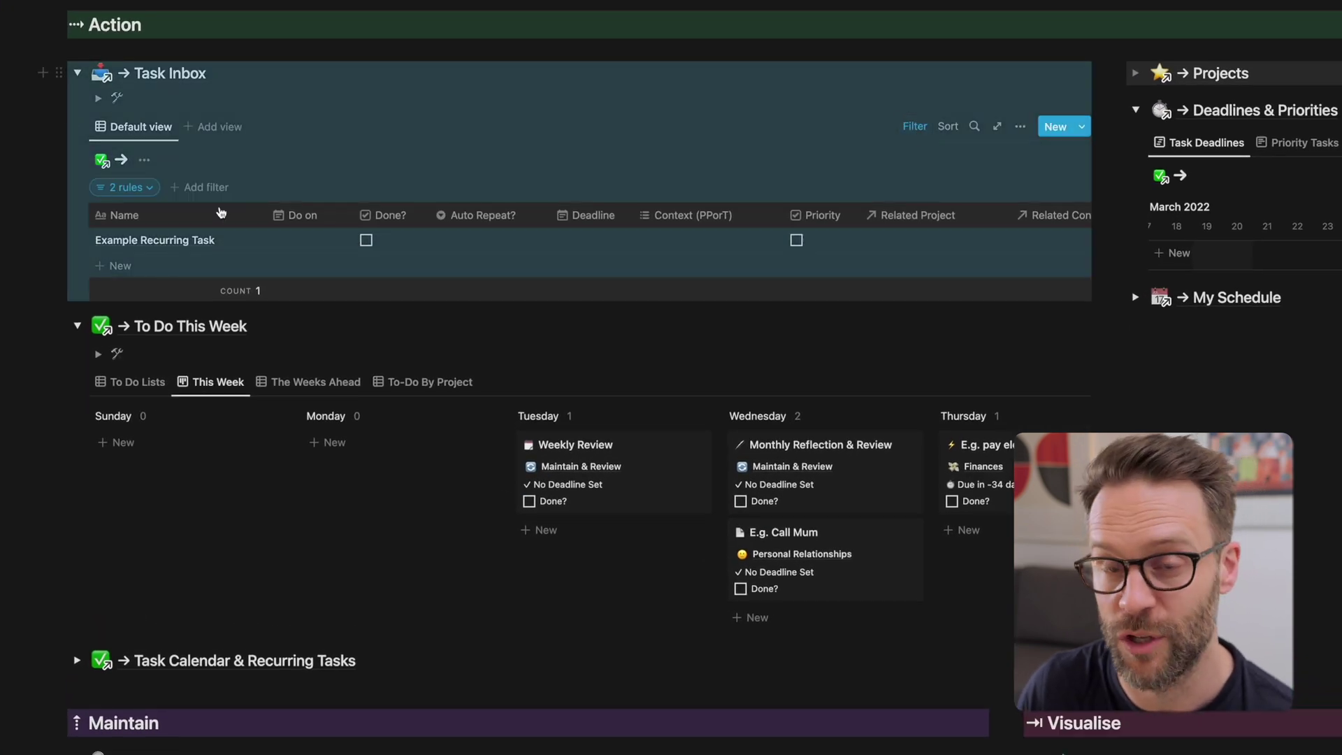
{"action": "left_click", "coordinate": [153, 191]}
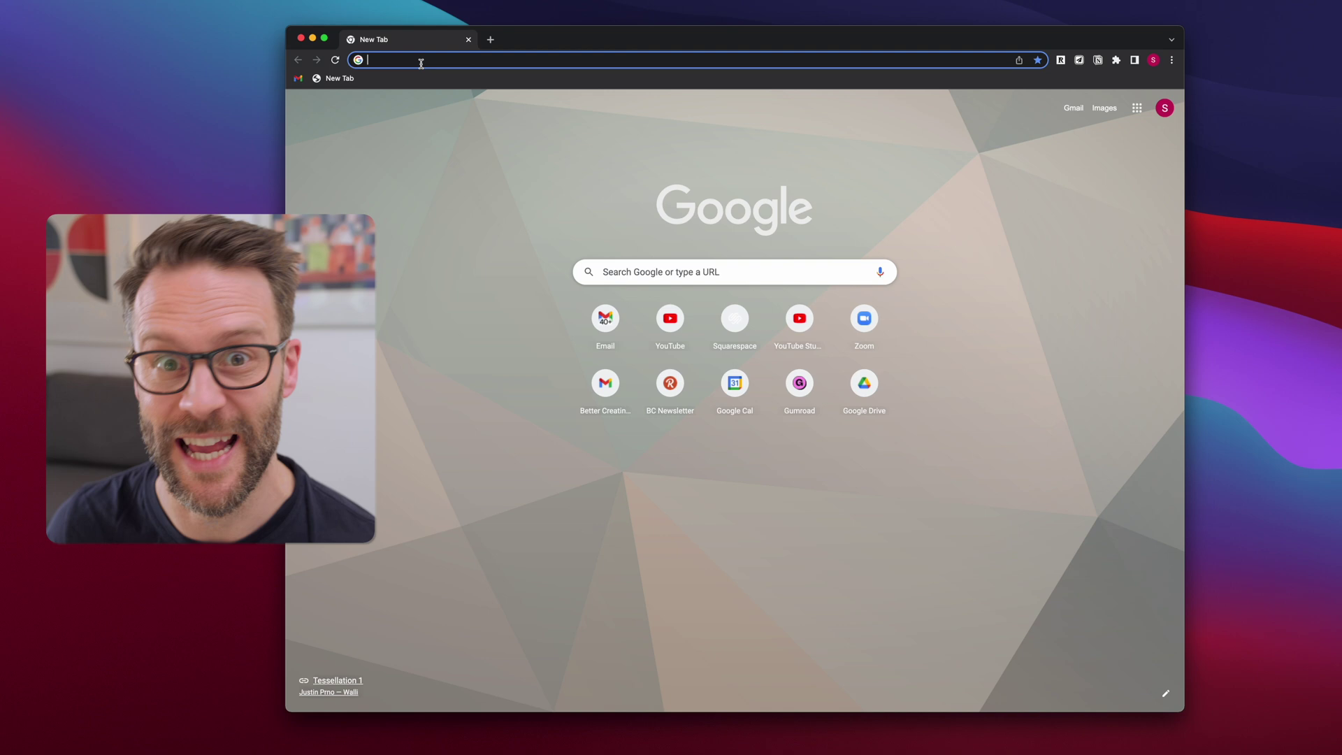
Load the tildelabs Gumroad page for Notion Recurring Tasks - Pipedream Workflow and browse it
{"action": "type", "text": "https://tildelabs.gumroad.com/l/notion-recurring-tasks"}
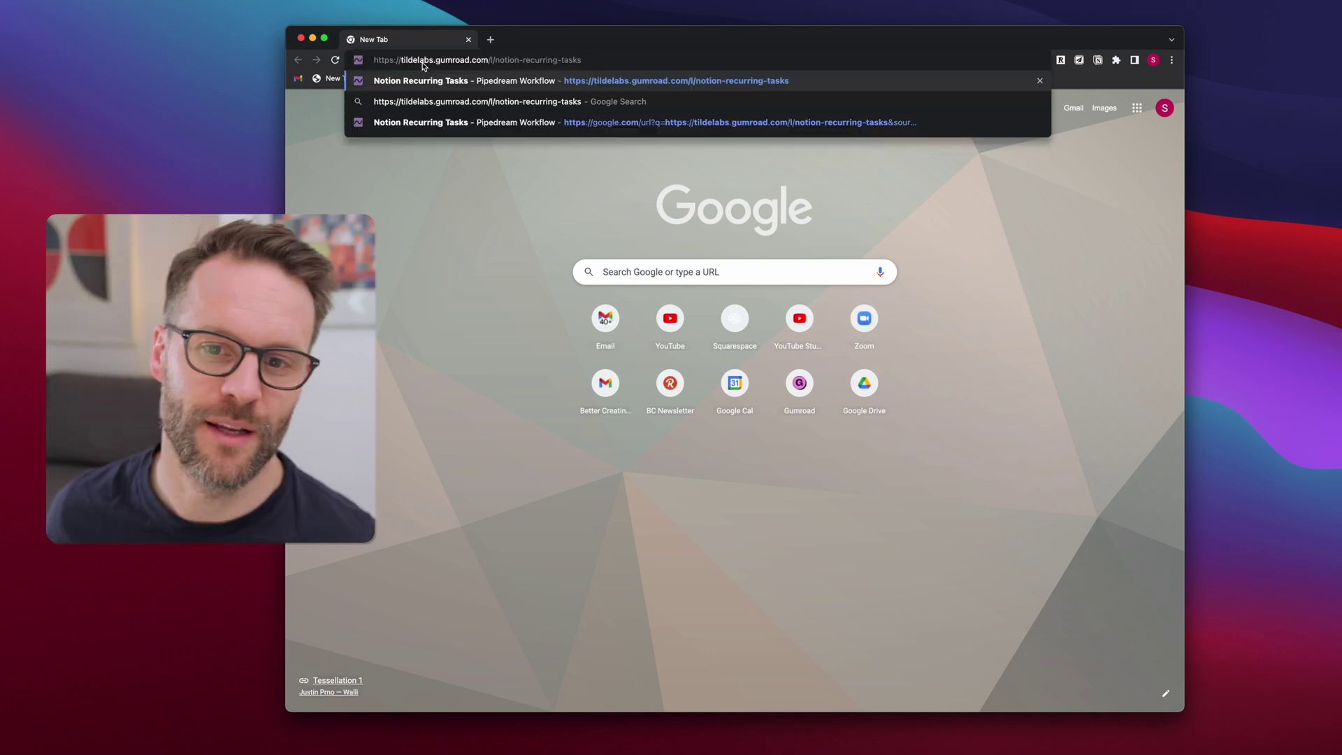
{"action": "key", "text": "Return"}
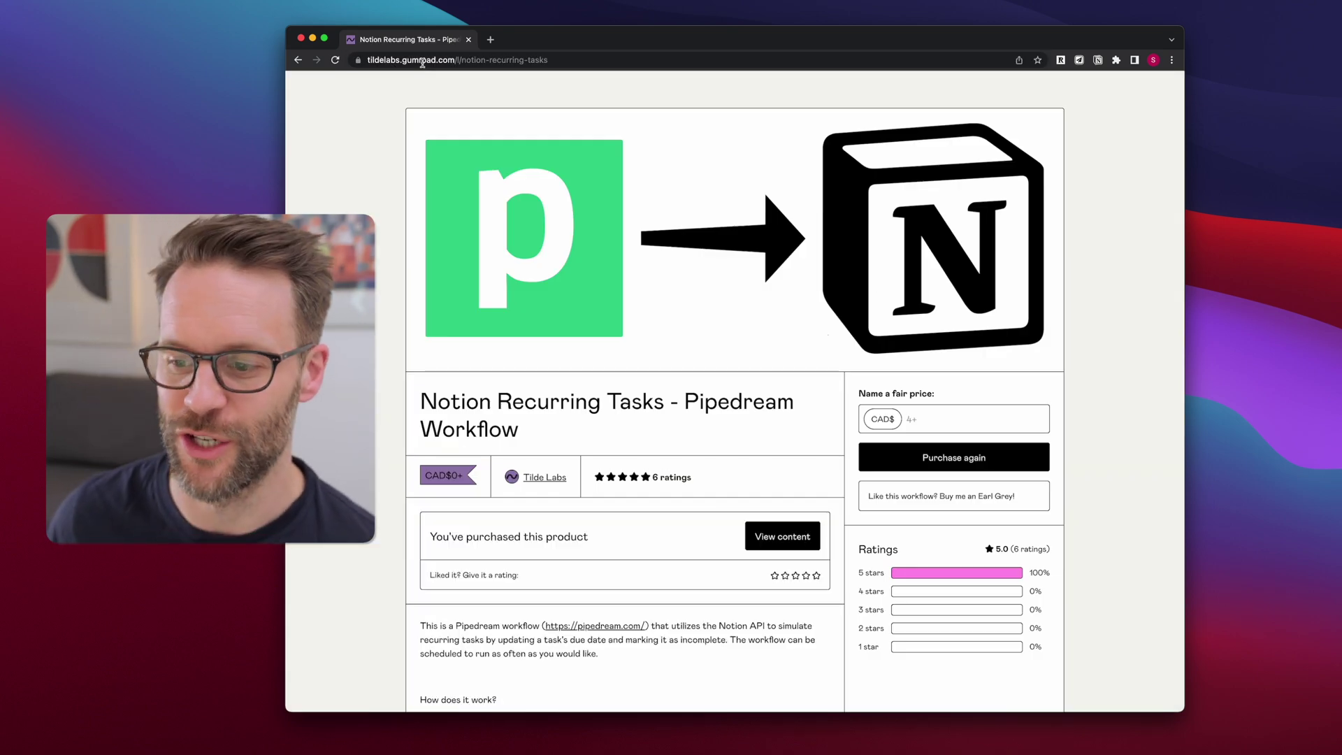
{"action": "scroll", "coordinate": [795, 324], "scroll_direction": "down", "scroll_amount": 2}
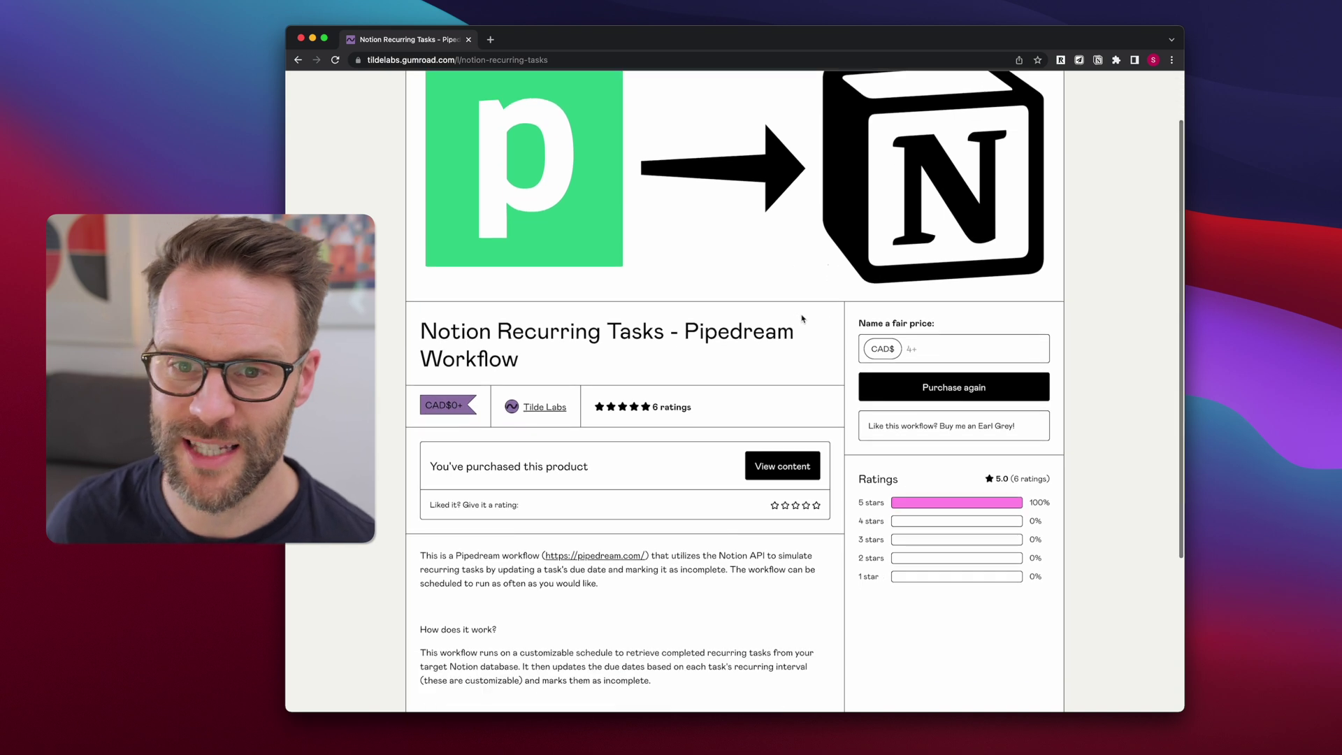
{"action": "scroll", "coordinate": [816, 321], "scroll_direction": "up", "scroll_amount": 1}
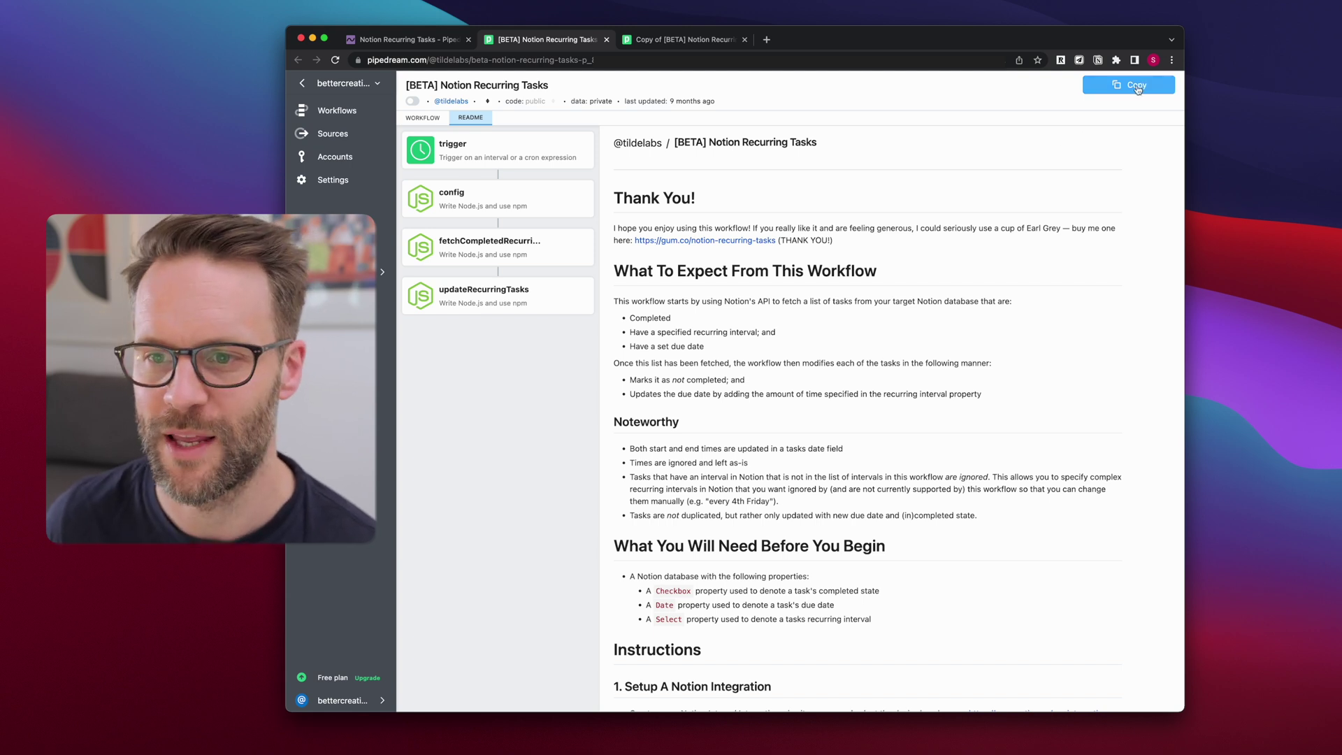
Change the copied workflow's cron schedule hour to 5, giving 0 5 * * *
{"action": "left_click", "coordinate": [653, 40]}
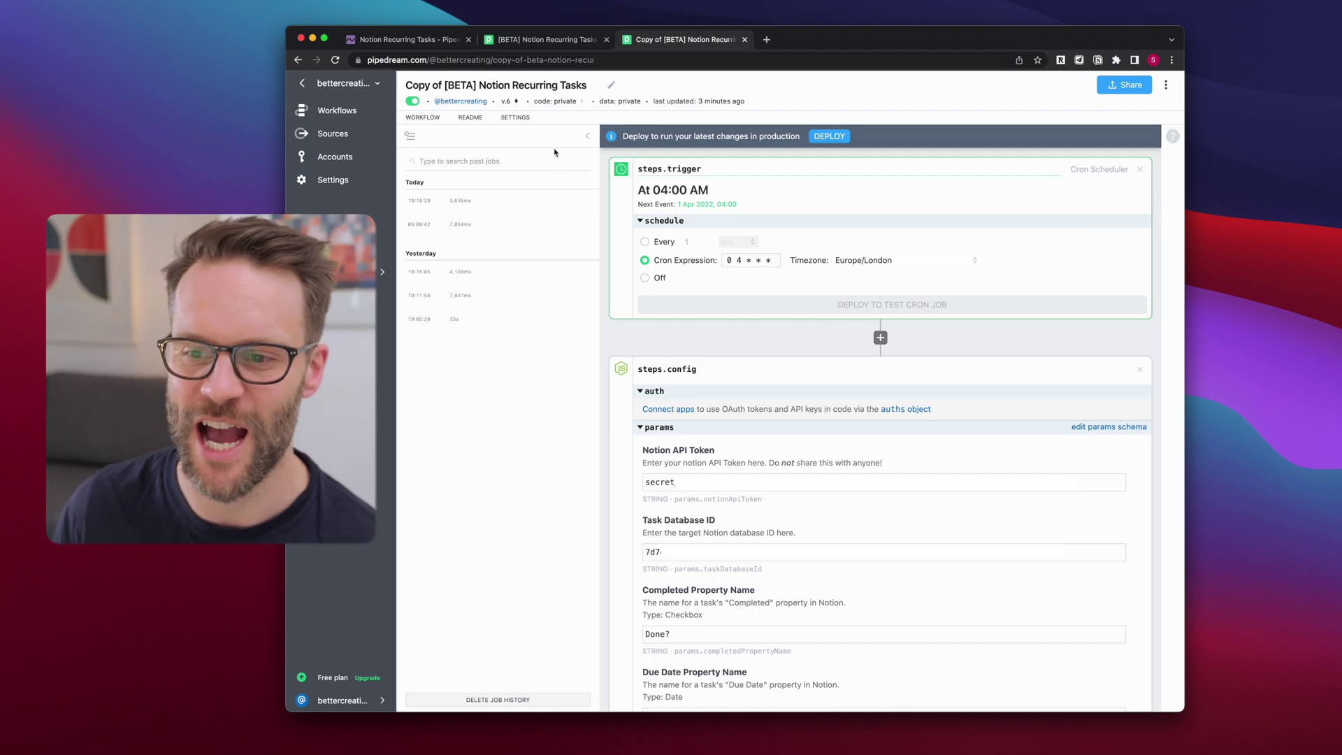
{"action": "double_click", "coordinate": [739, 260]}
{"action": "type", "text": "5"}
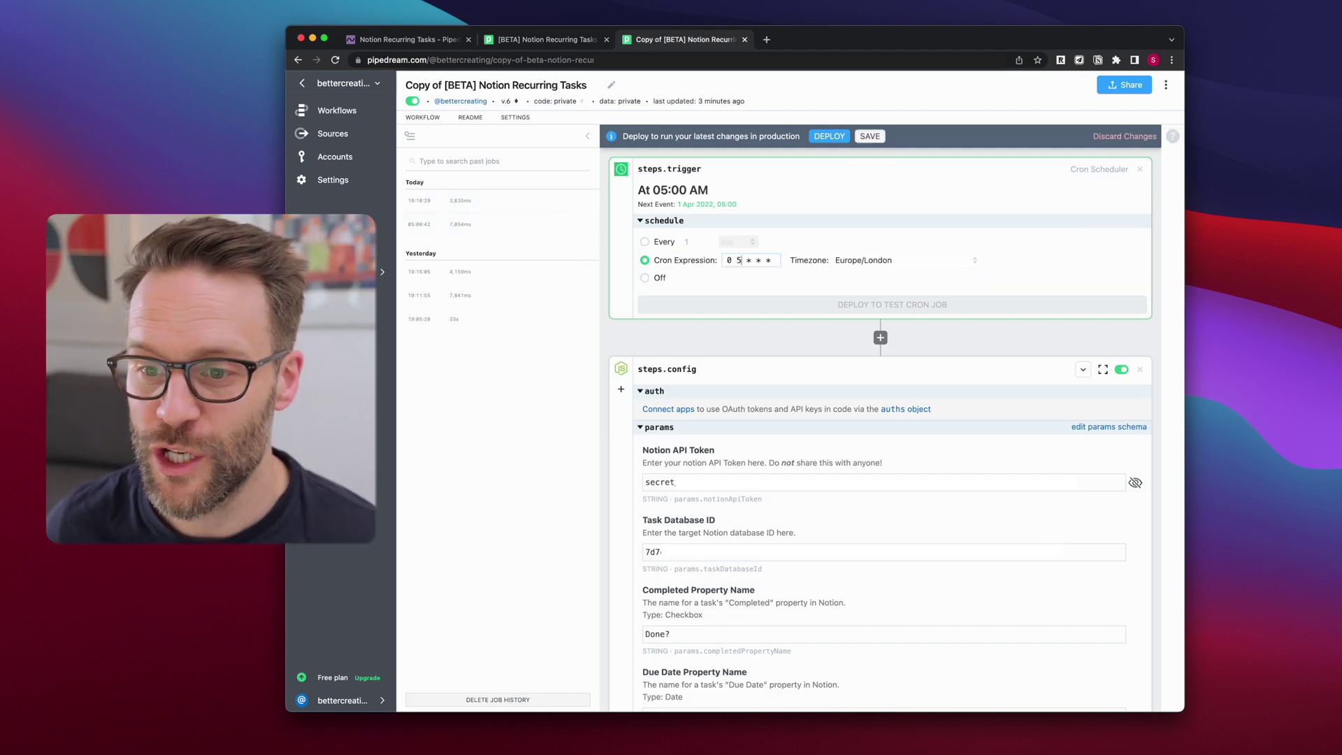
{"action": "scroll", "coordinate": [832, 487], "scroll_direction": "down", "scroll_amount": 4}
{"action": "scroll", "coordinate": [831, 487], "scroll_direction": "up", "scroll_amount": 1}
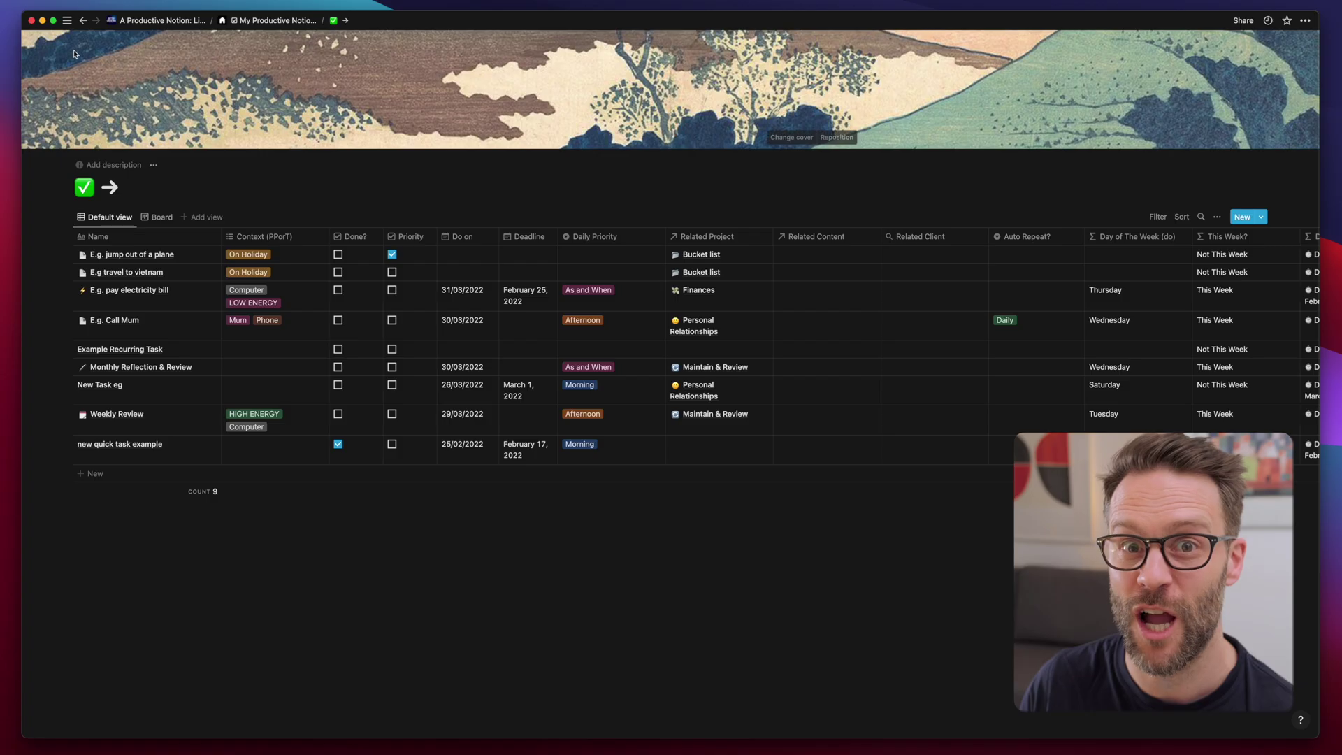
Open Settings & Members and show the installed integrations, including Google Drive and Slack
{"action": "mouse_move", "coordinate": [83, 93]}
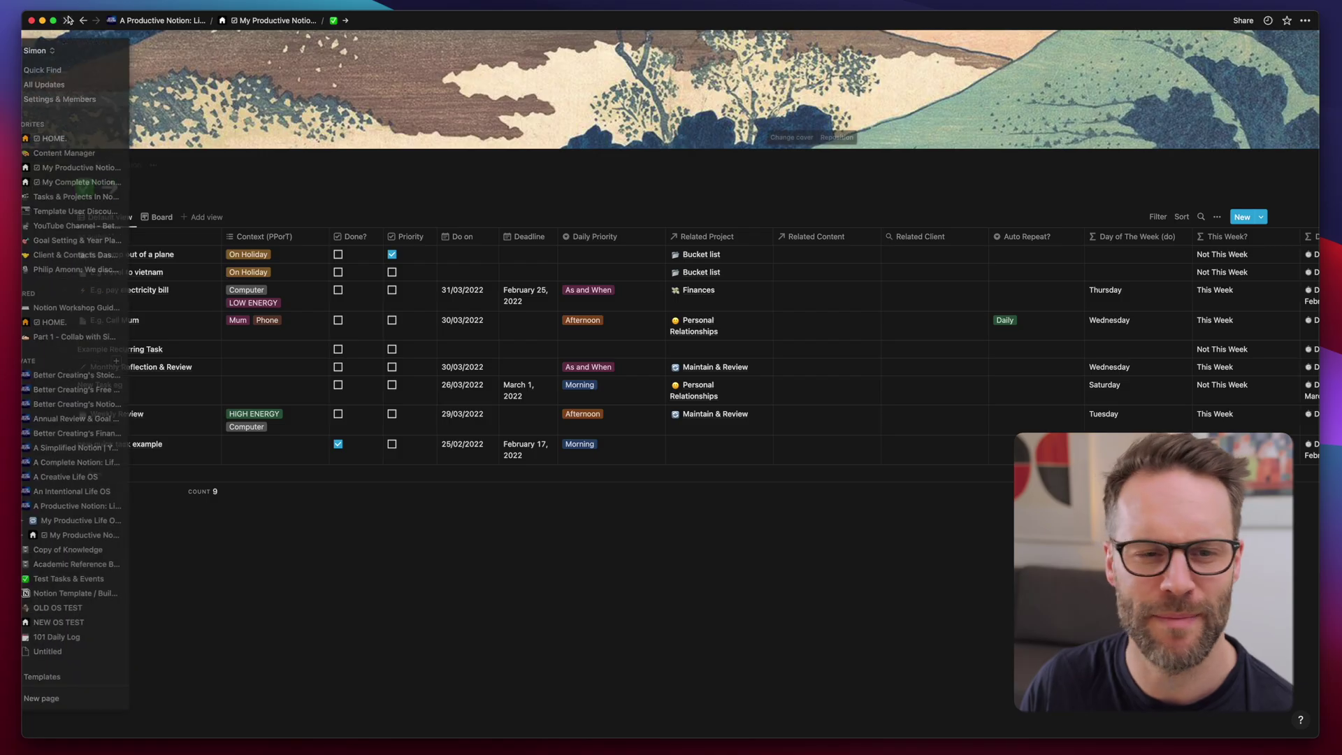
{"action": "left_click", "coordinate": [85, 102]}
{"action": "left_click", "coordinate": [423, 390]}
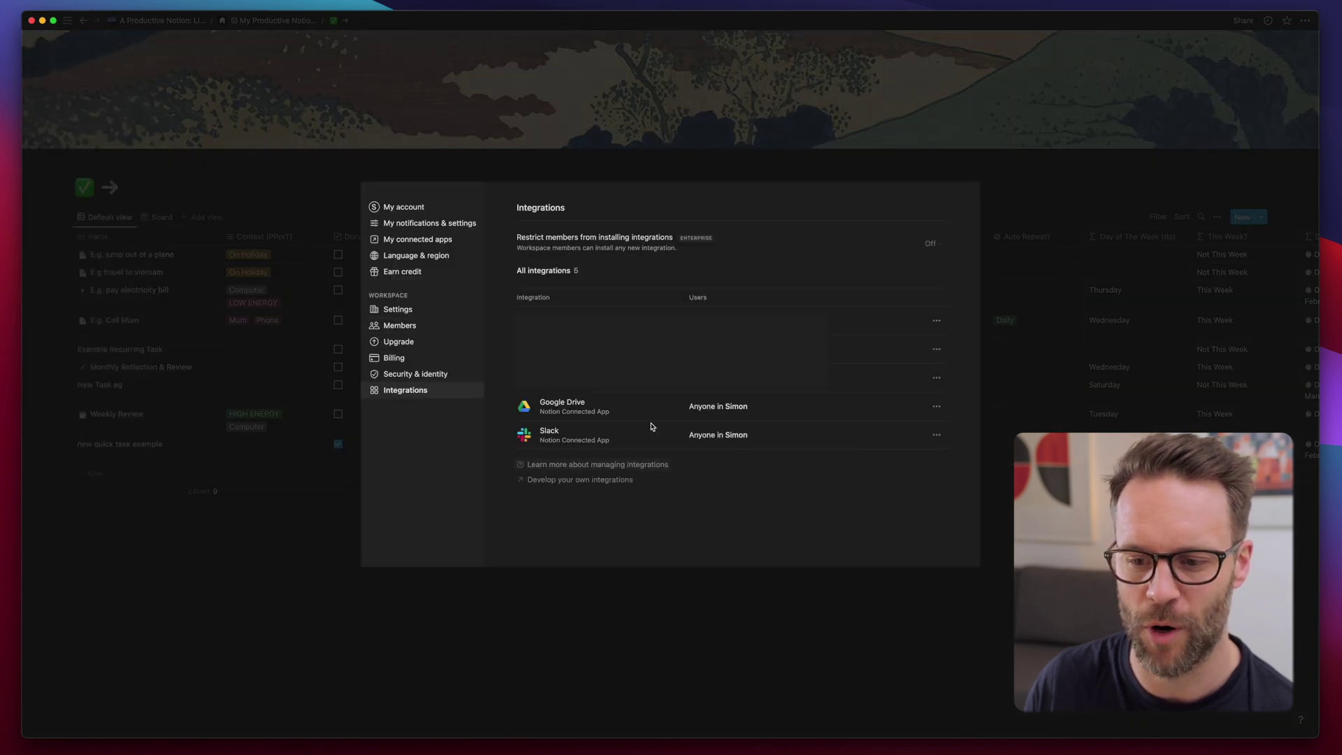
Go to Notion Developers and open the Pipedream Recurring Tasks integration's details
{"action": "left_click", "coordinate": [578, 480]}
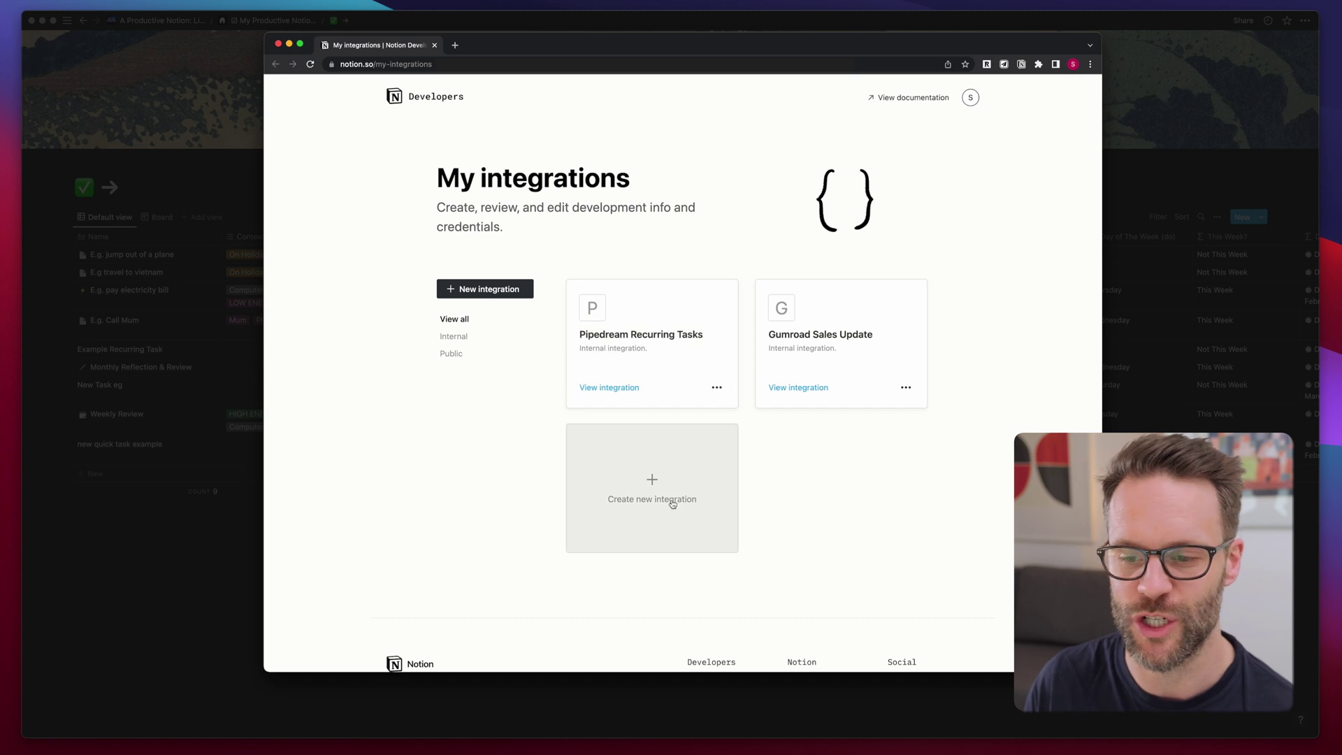
{"action": "left_click", "coordinate": [619, 387]}
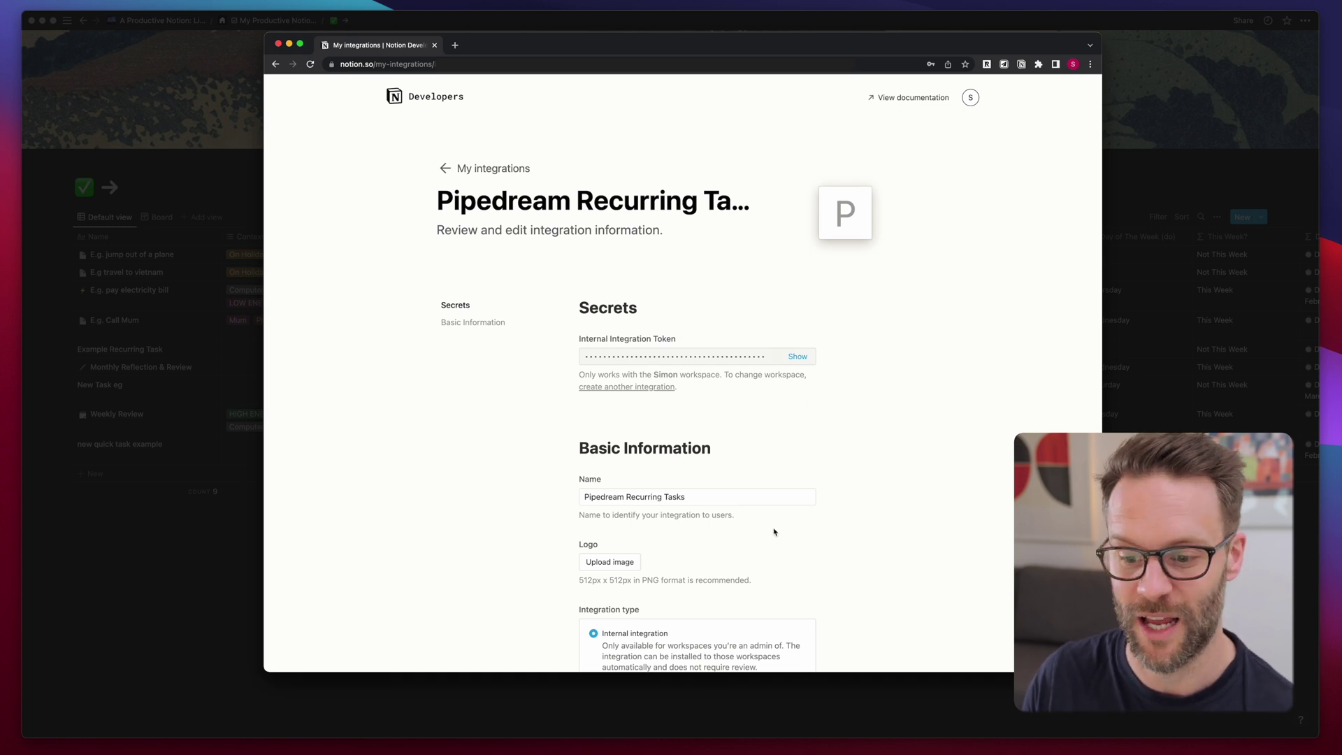
{"action": "scroll", "coordinate": [774, 533], "scroll_direction": "down", "scroll_amount": 1}
{"action": "scroll", "coordinate": [774, 532], "scroll_direction": "down", "scroll_amount": 3}
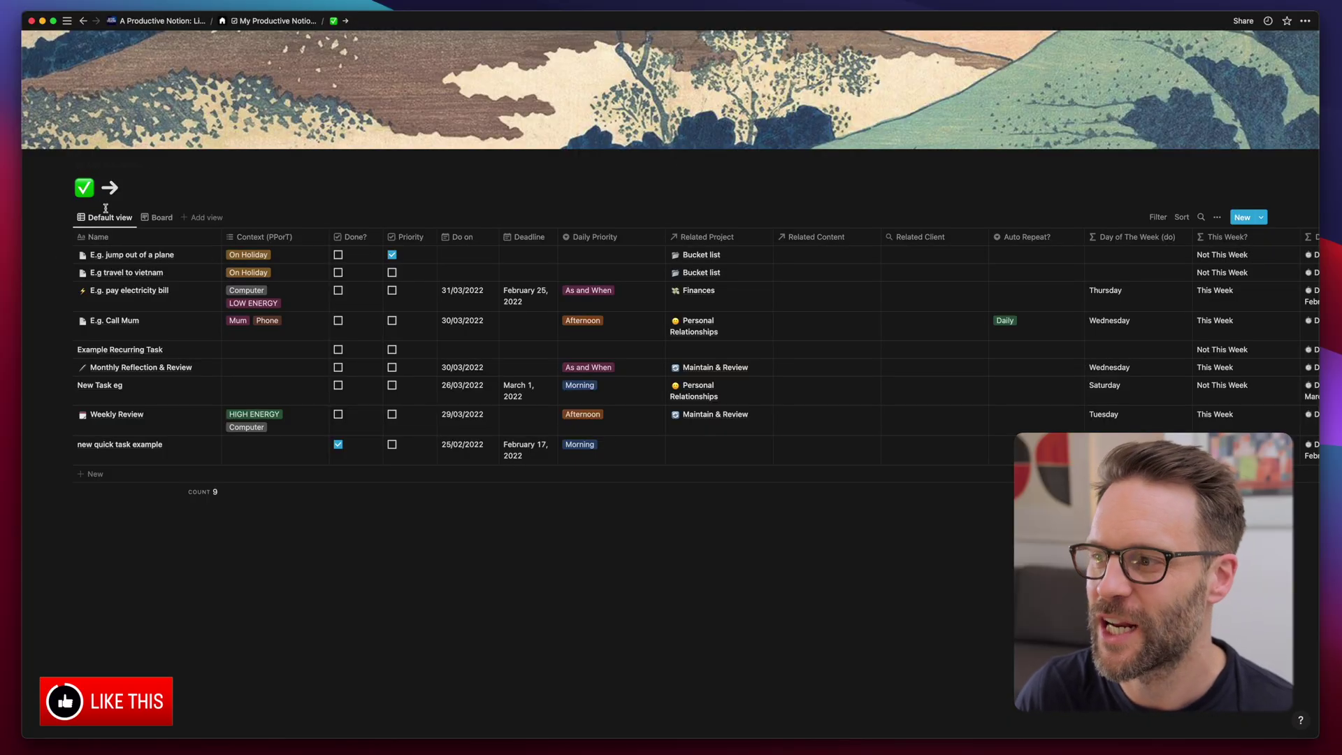
Enable Share to web for the task database and reopen Share to get its public link
{"action": "left_click", "coordinate": [1244, 21]}
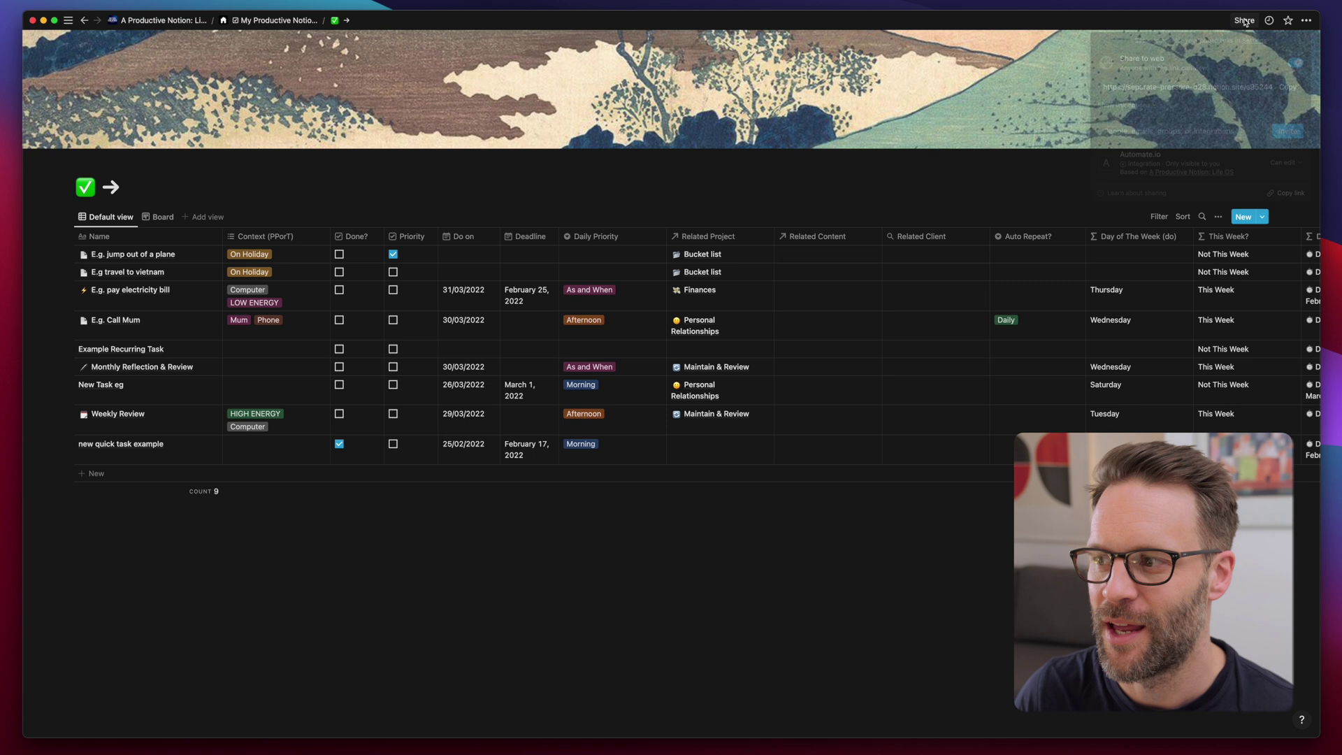
{"action": "left_click", "coordinate": [1297, 49]}
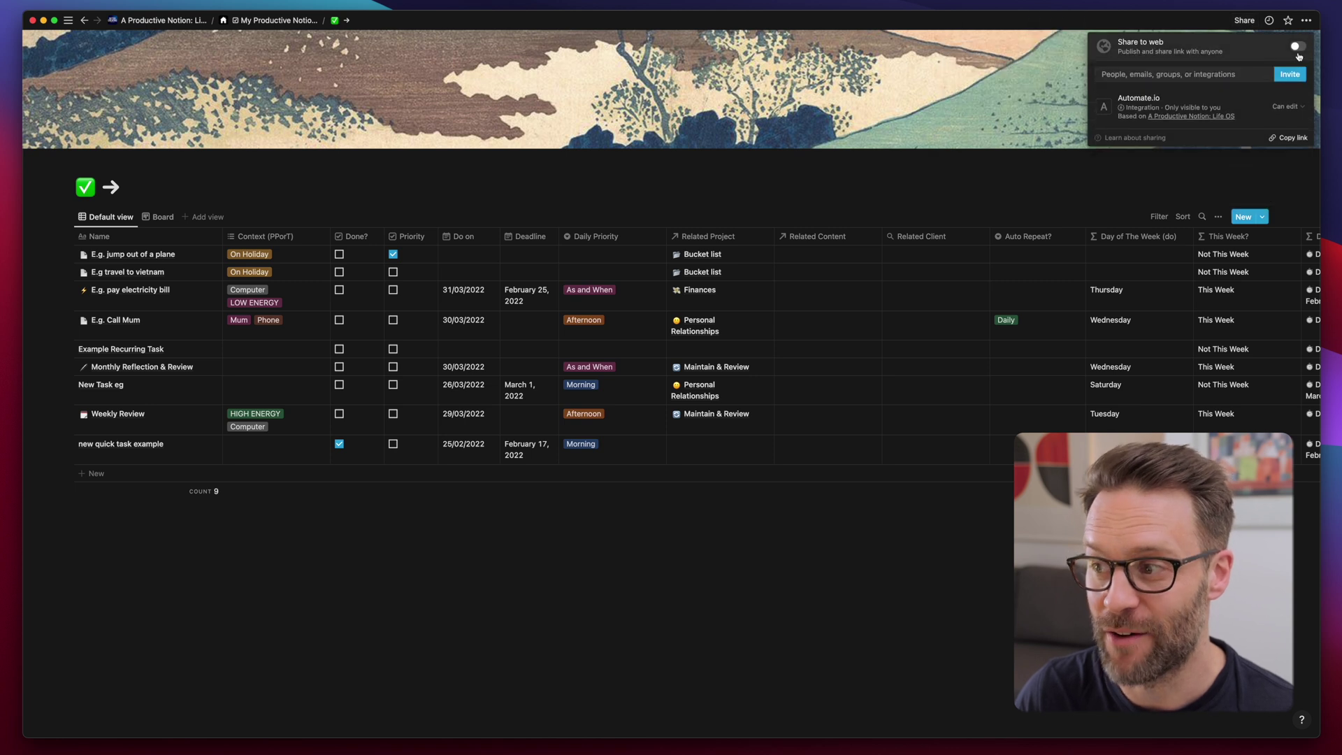
{"action": "left_click", "coordinate": [1298, 49]}
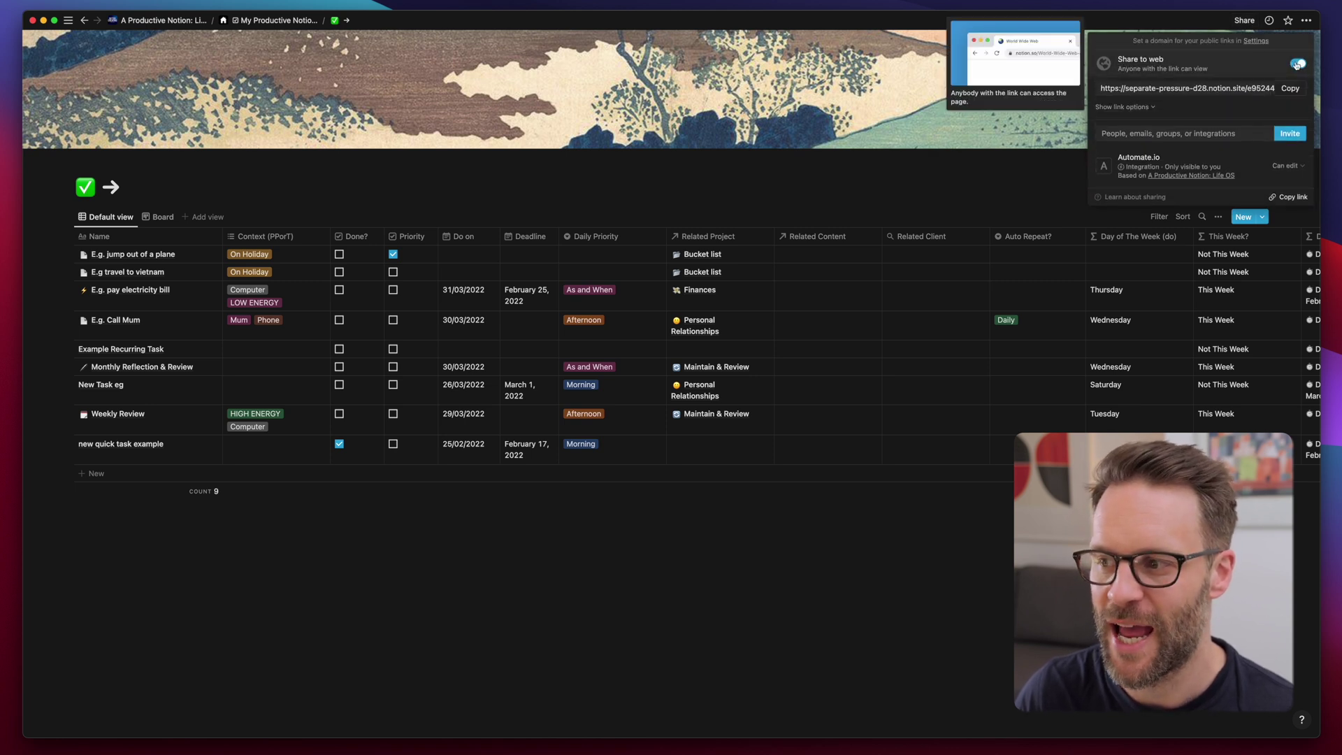
{"action": "mouse_move", "coordinate": [1152, 177]}
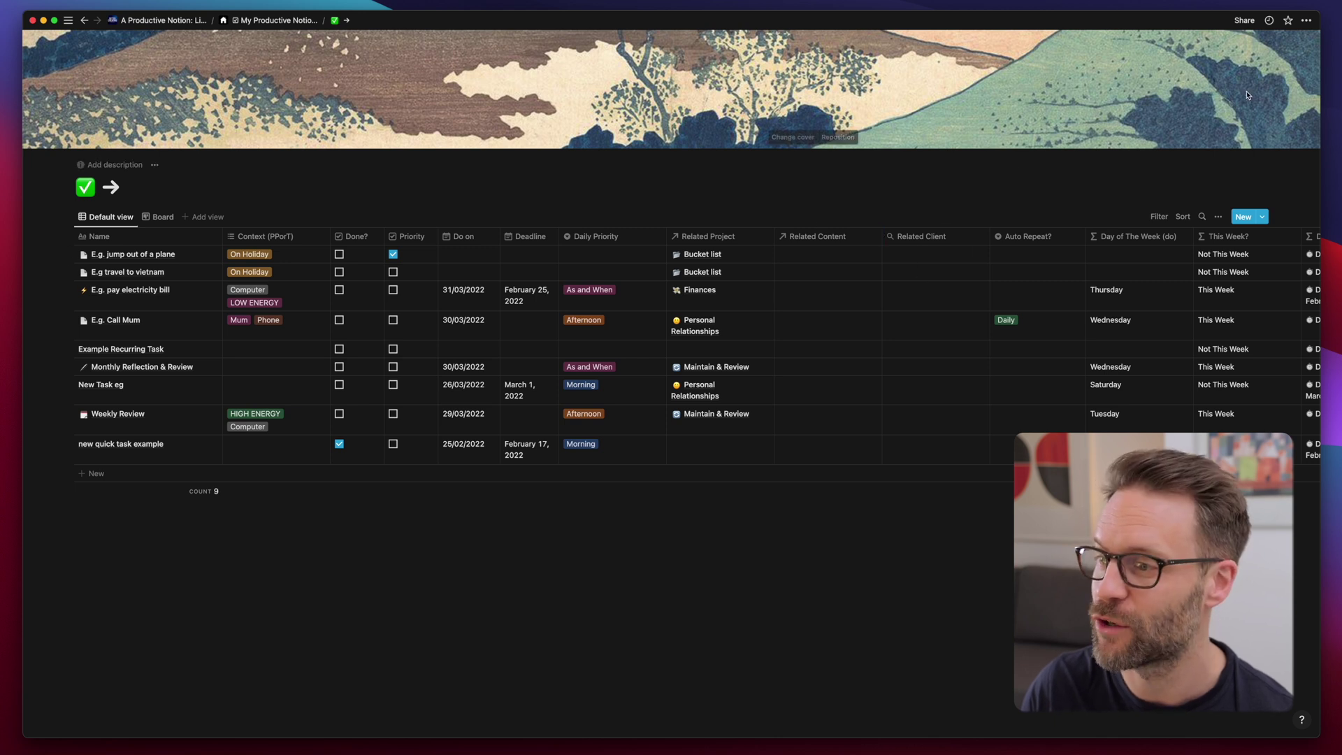
{"action": "left_click", "coordinate": [1245, 21]}
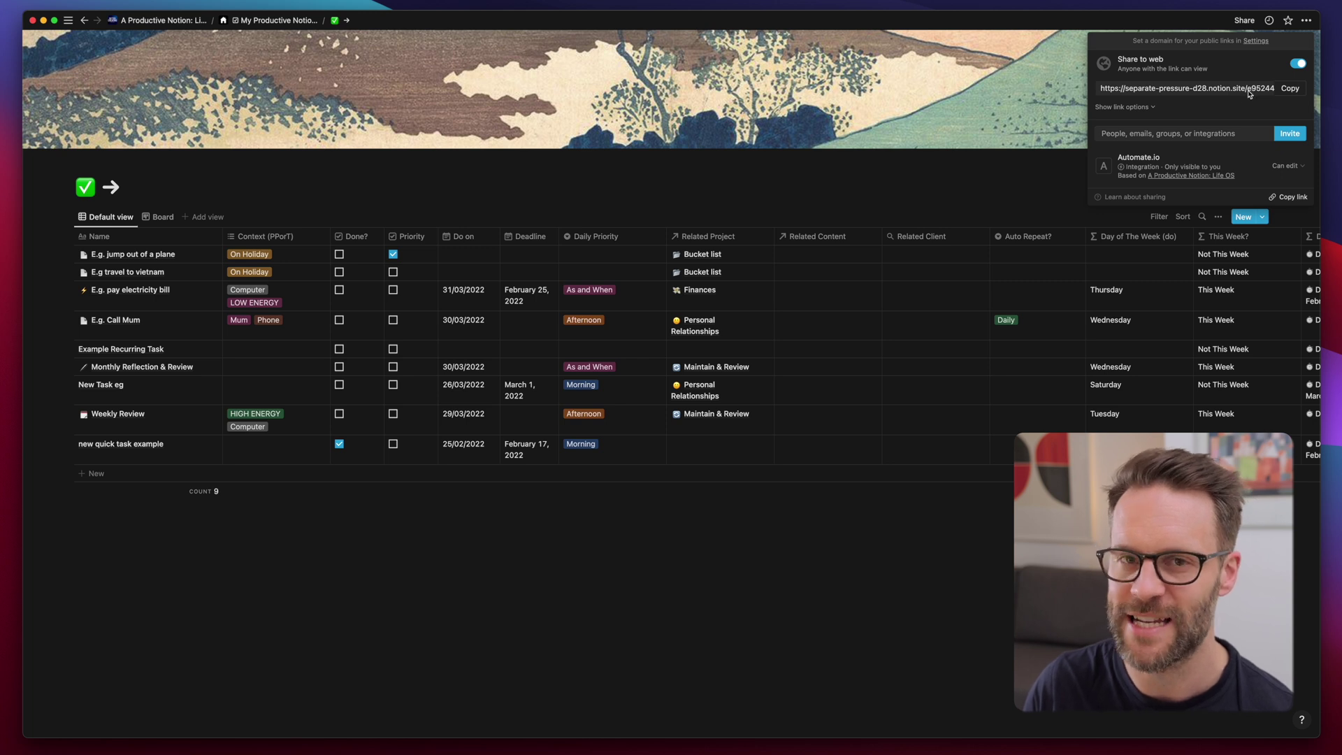
Check that the copied workflow's config uses property names Done?, Do on and Auto Repeat?
{"action": "left_click", "coordinate": [1291, 89]}
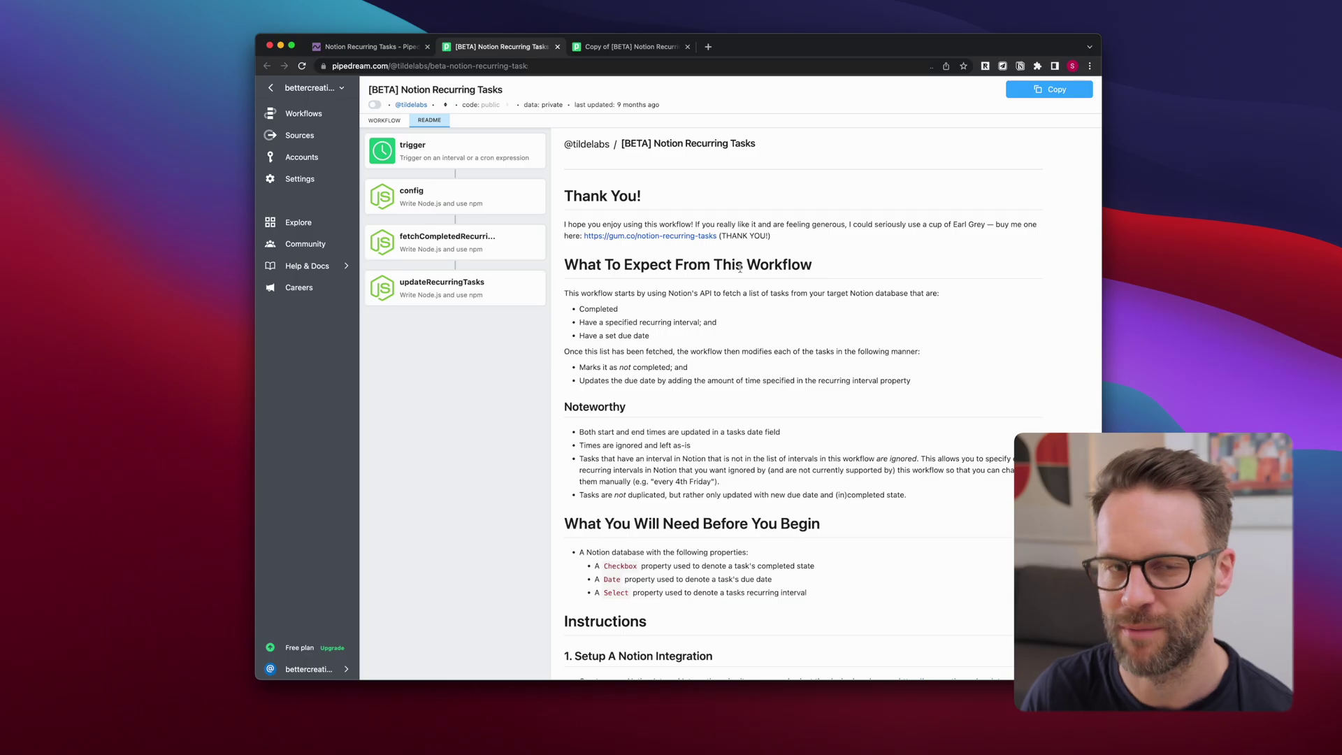
{"action": "scroll", "coordinate": [792, 439], "scroll_direction": "down", "scroll_amount": 20}
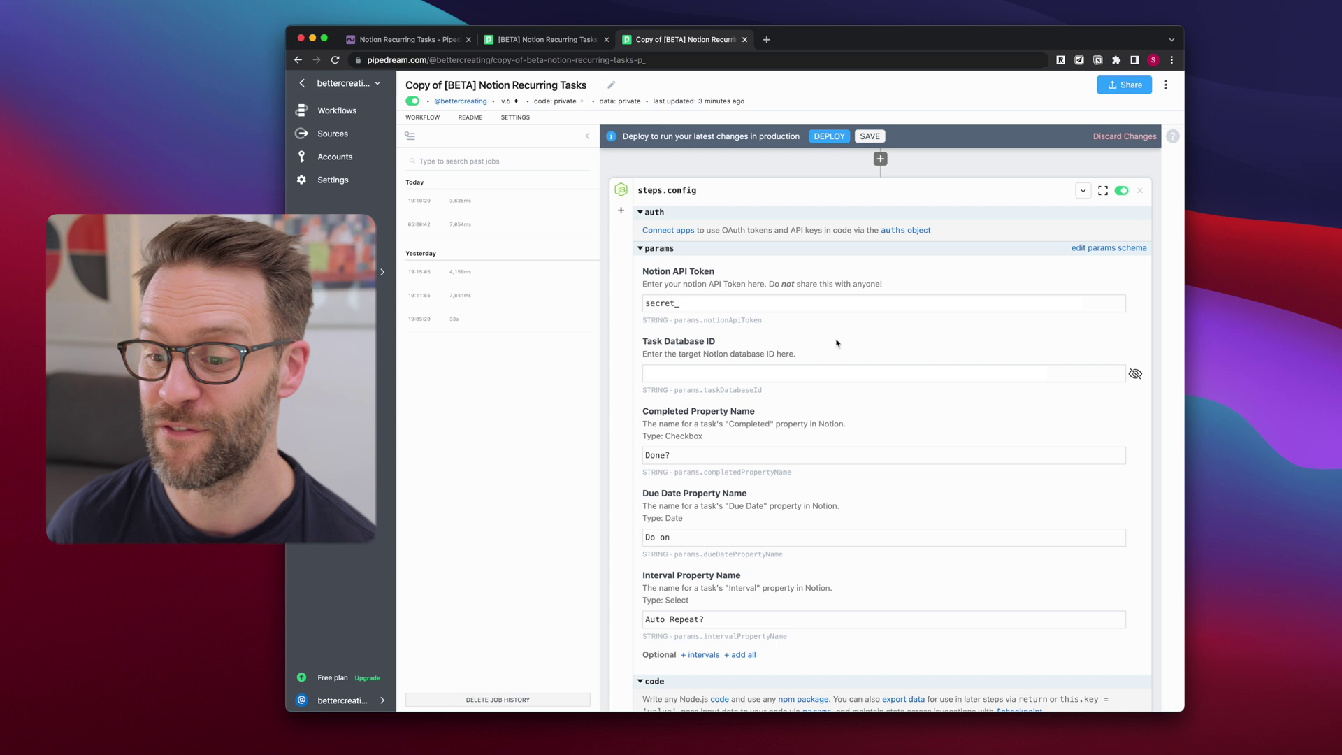
{"action": "scroll", "coordinate": [837, 344], "scroll_direction": "down", "scroll_amount": 4}
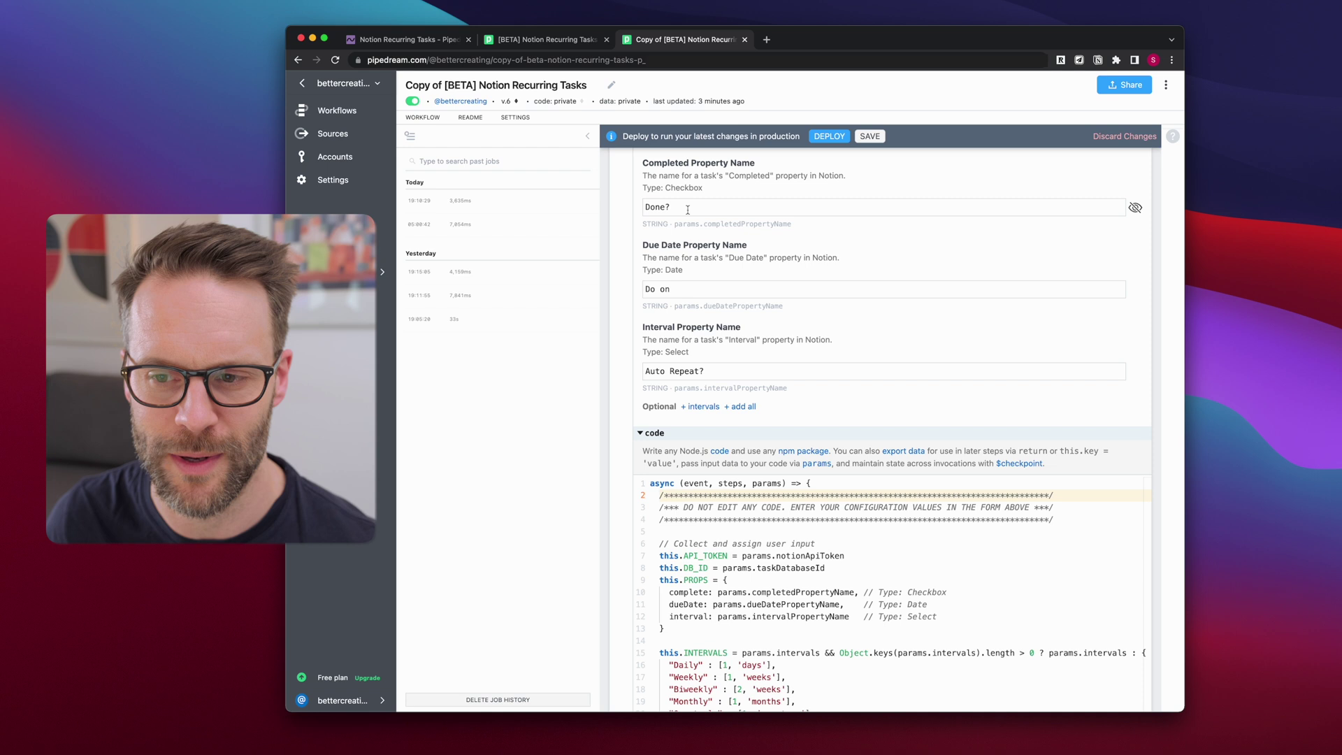
{"action": "left_click", "coordinate": [700, 291]}
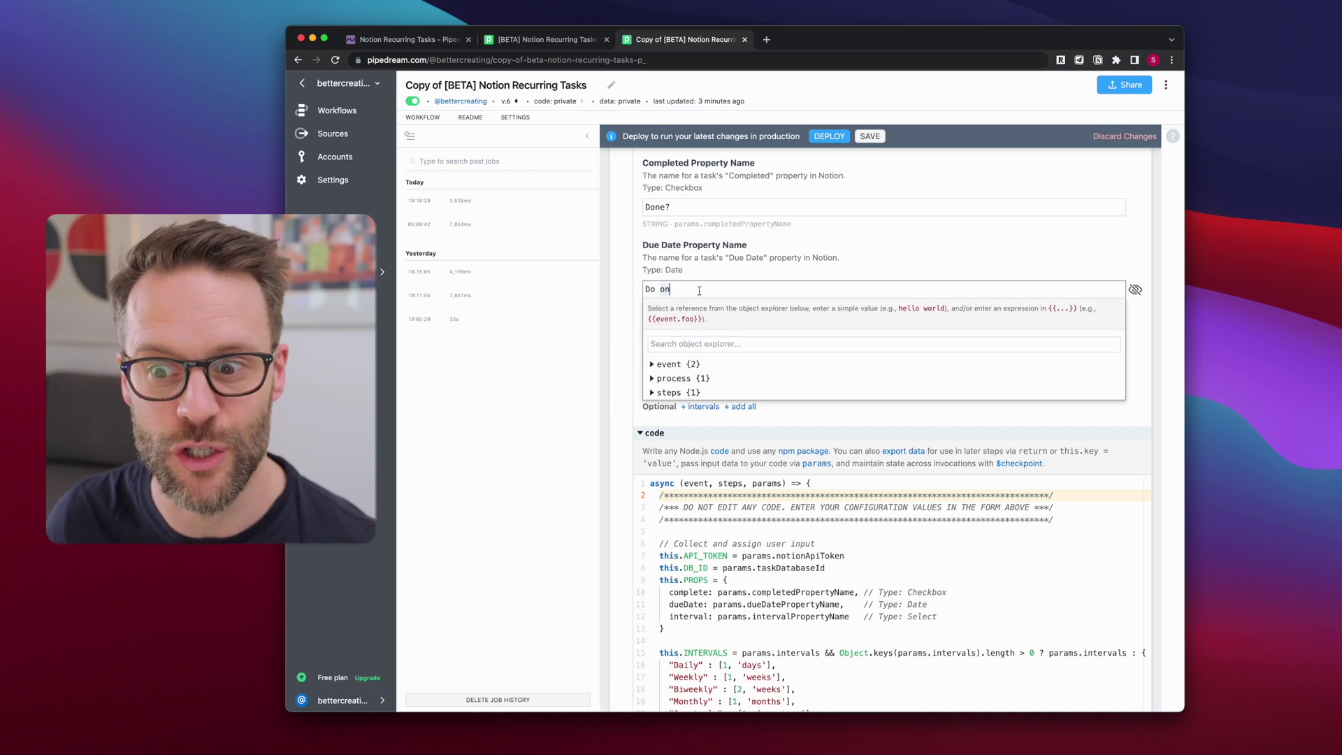
{"action": "left_click", "coordinate": [784, 268]}
{"action": "left_click", "coordinate": [767, 368]}
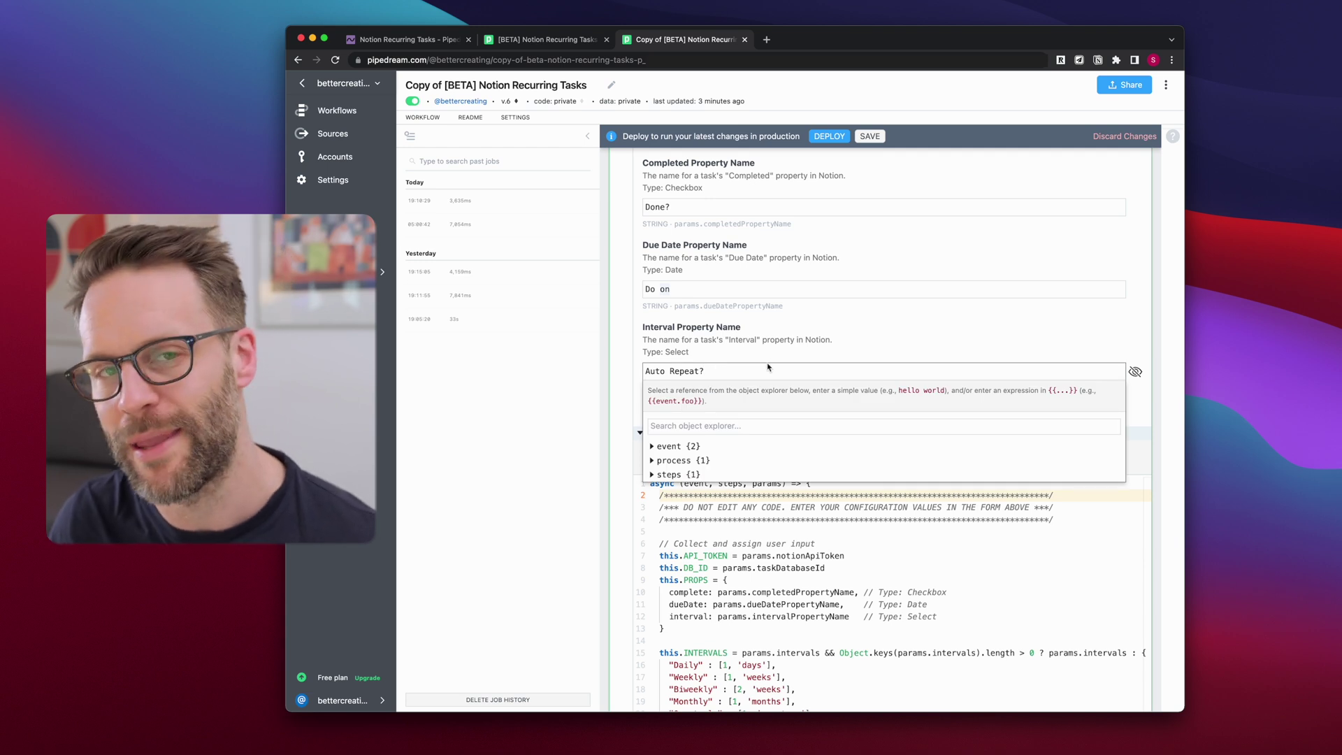
{"action": "left_click", "coordinate": [790, 385]}
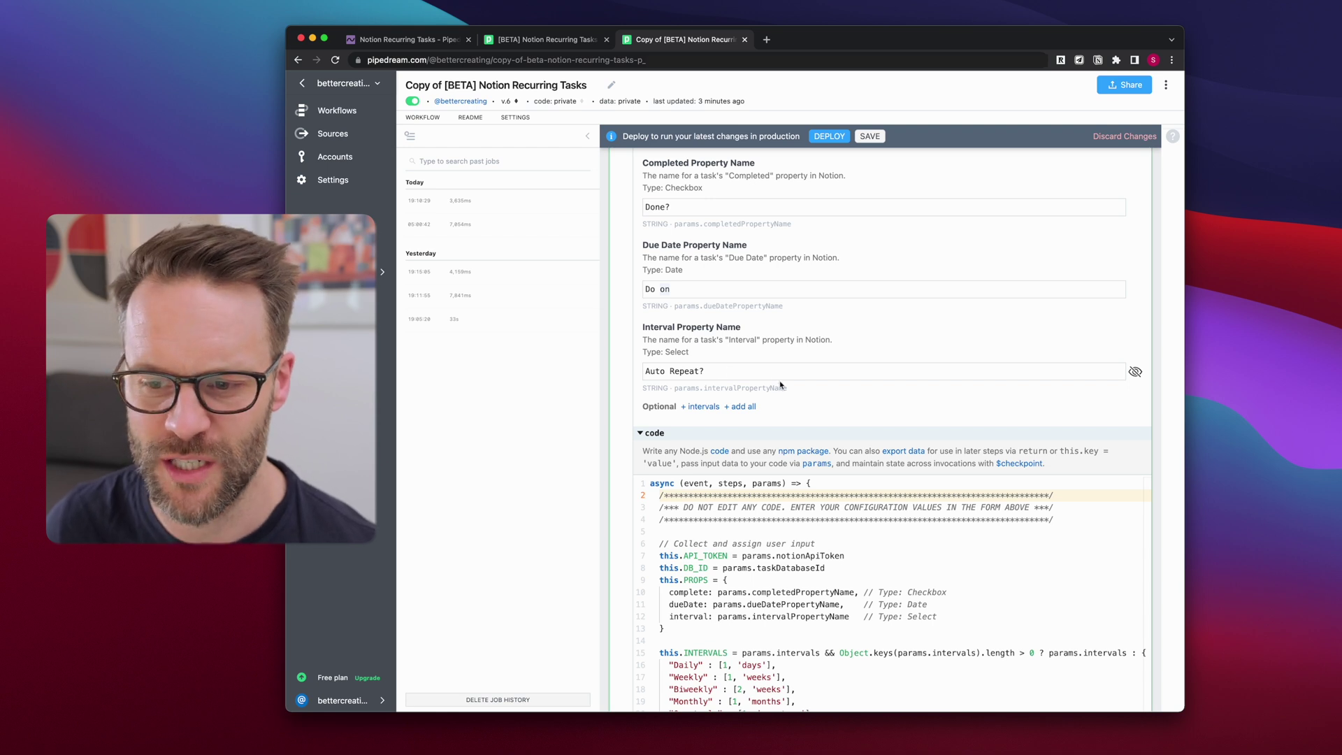
{"action": "scroll", "coordinate": [781, 383], "scroll_direction": "down", "scroll_amount": 2}
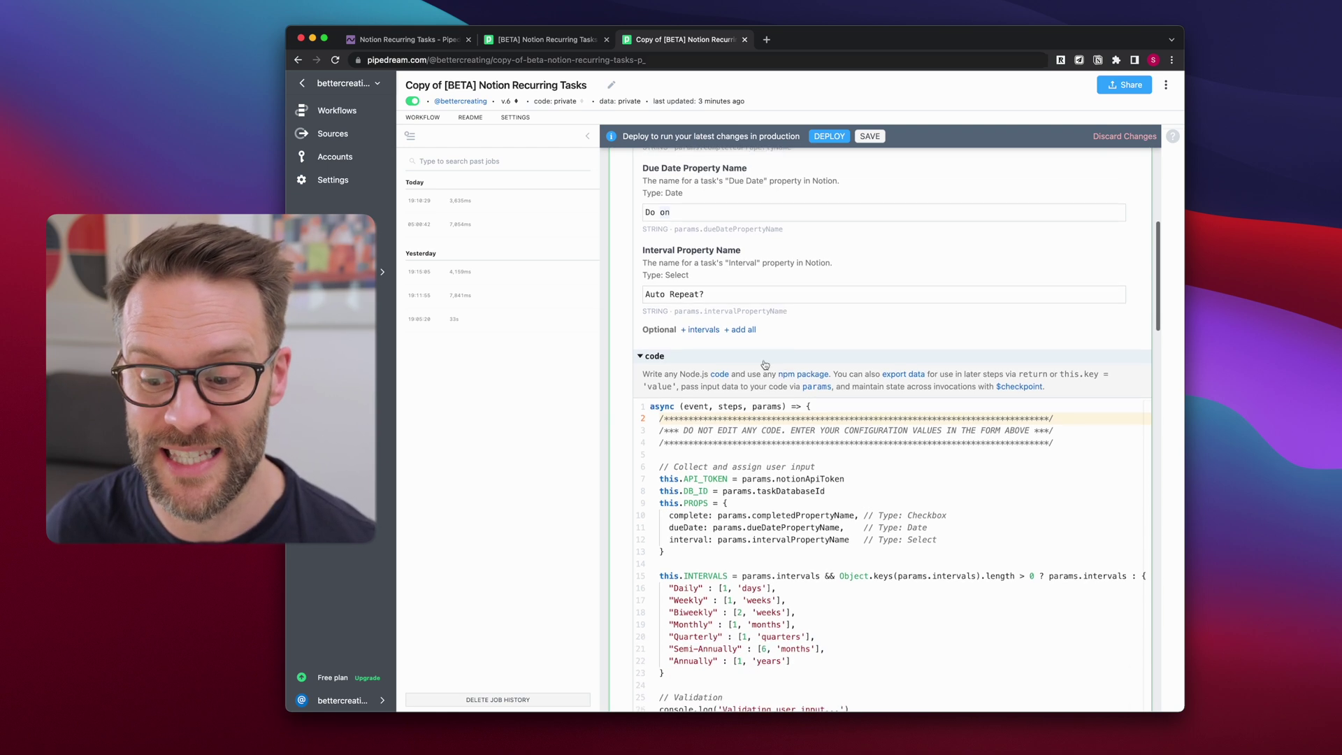
{"action": "scroll", "coordinate": [832, 302], "scroll_direction": "up", "scroll_amount": 10}
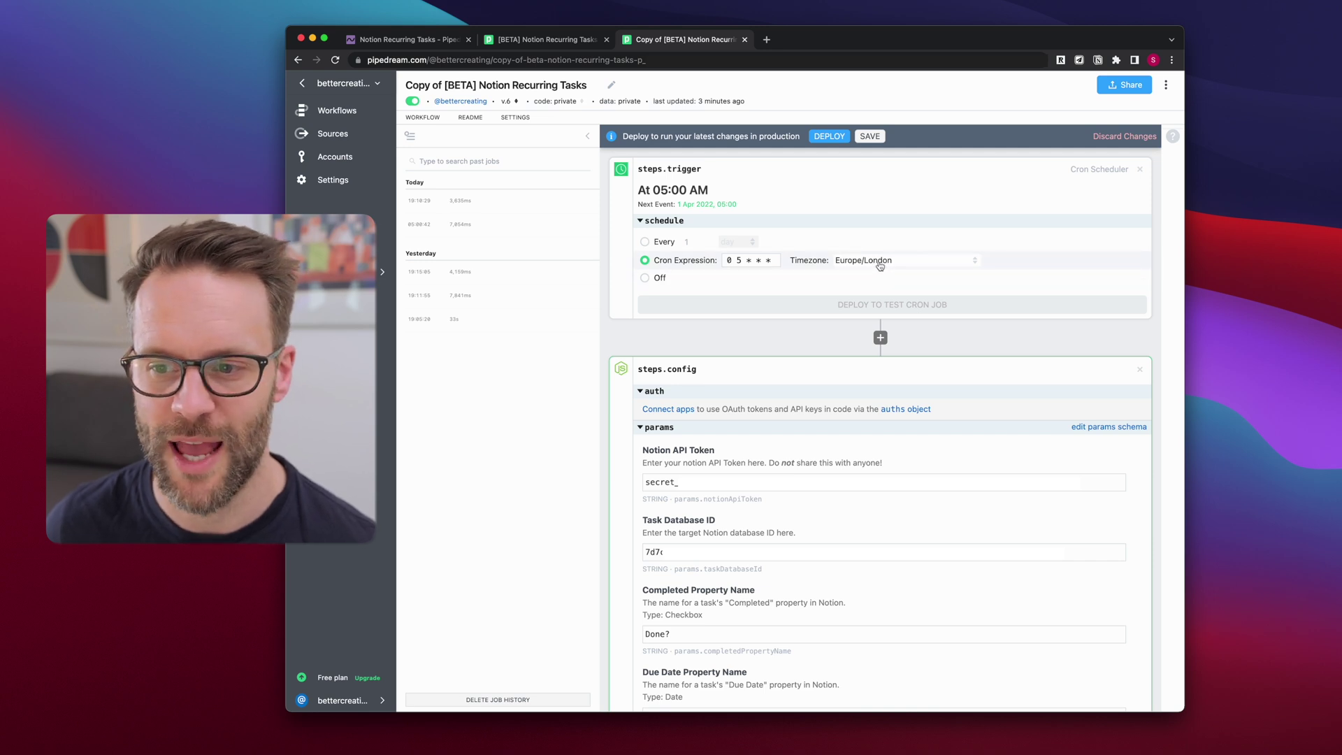
Keep the cron schedule at '0 5 * * *' (daily 05:00) and save the workflow
{"action": "left_click", "coordinate": [743, 262]}
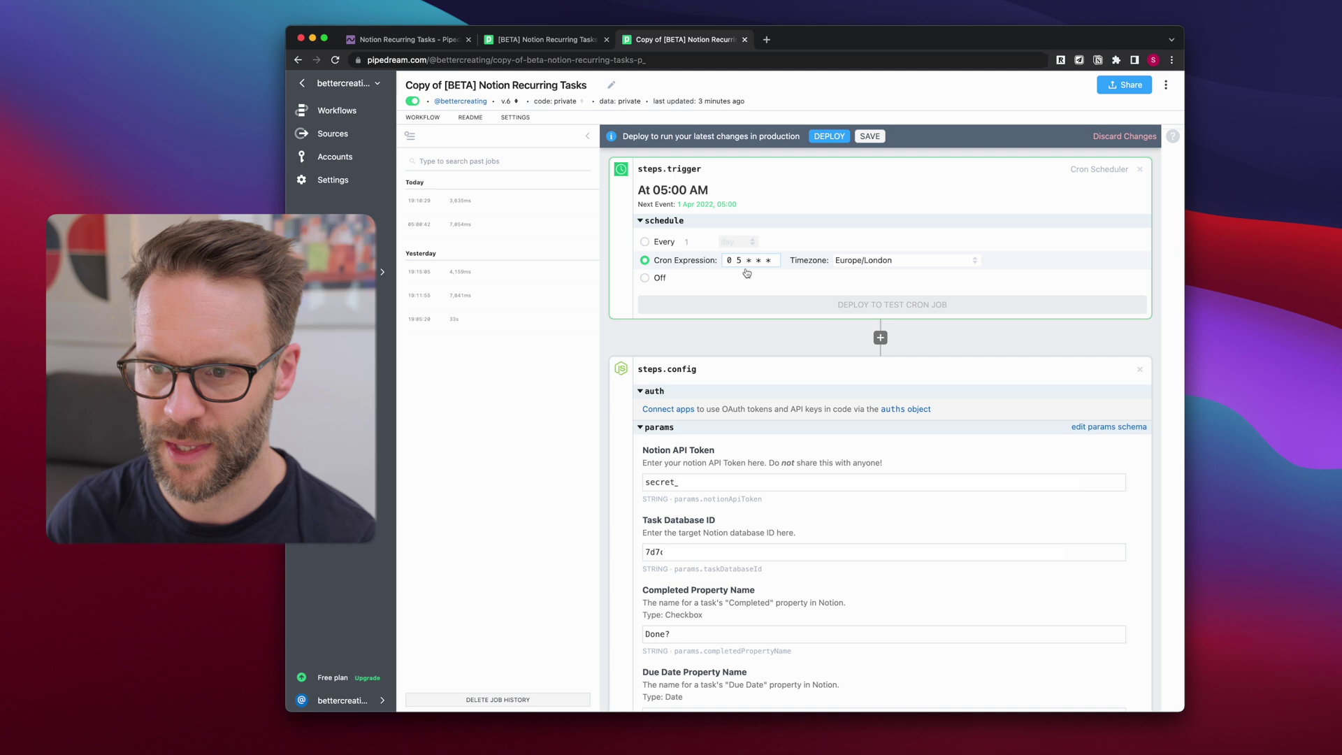
{"action": "key", "text": "BackSpace"}
{"action": "type", "text": "6"}
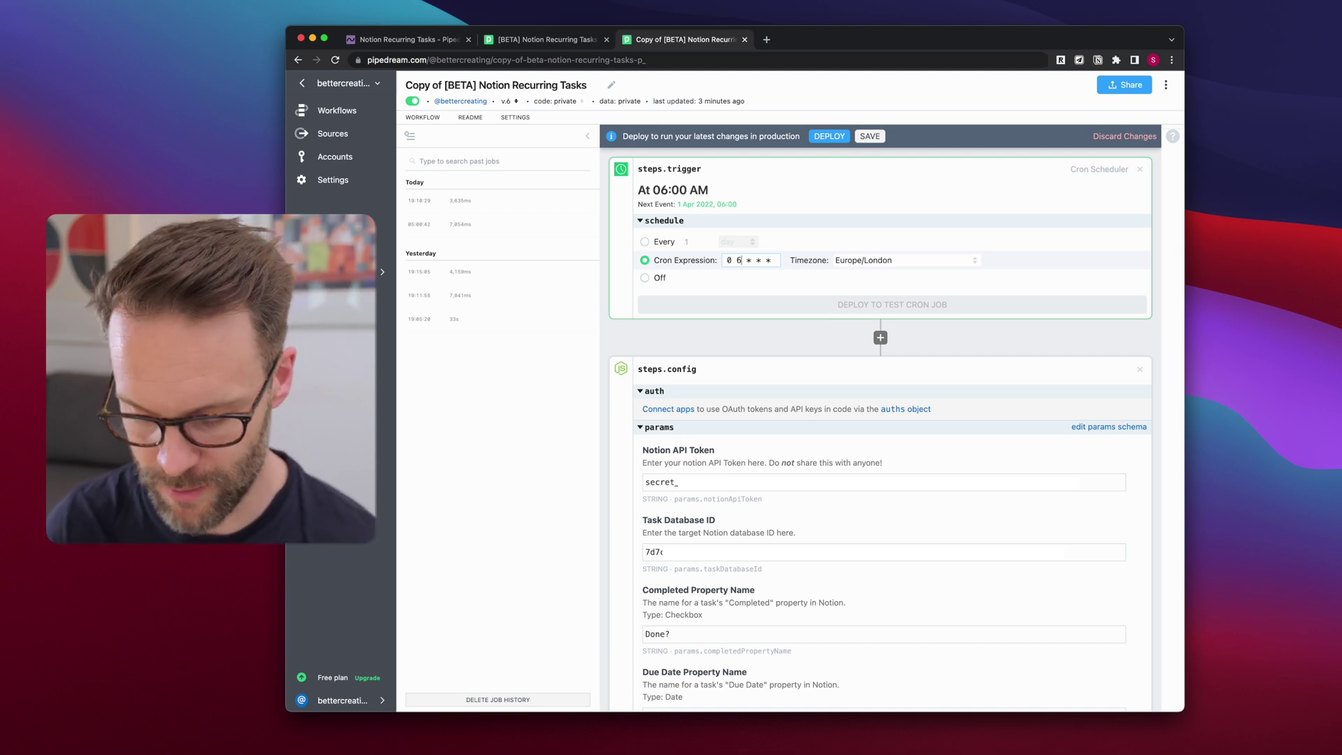
{"action": "key", "text": "BackSpace"}
{"action": "type", "text": "5"}
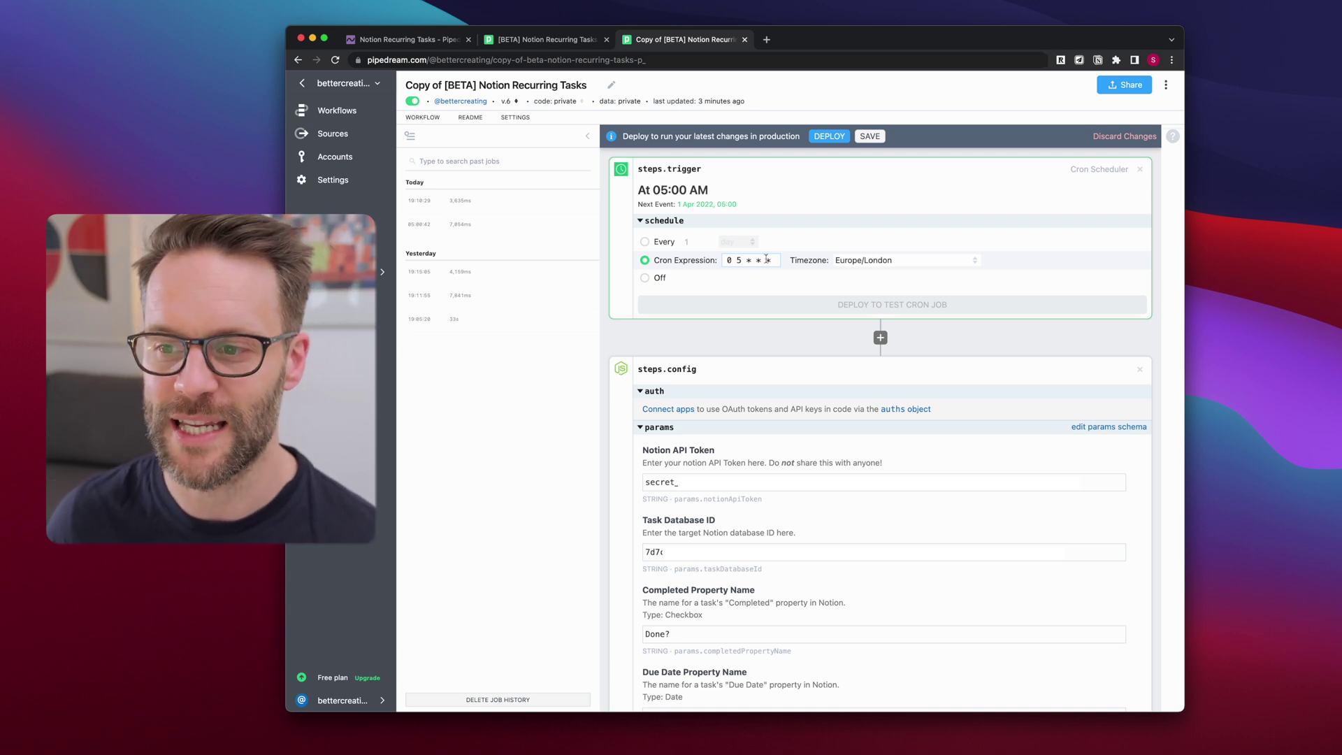
{"action": "left_click", "coordinate": [870, 138]}
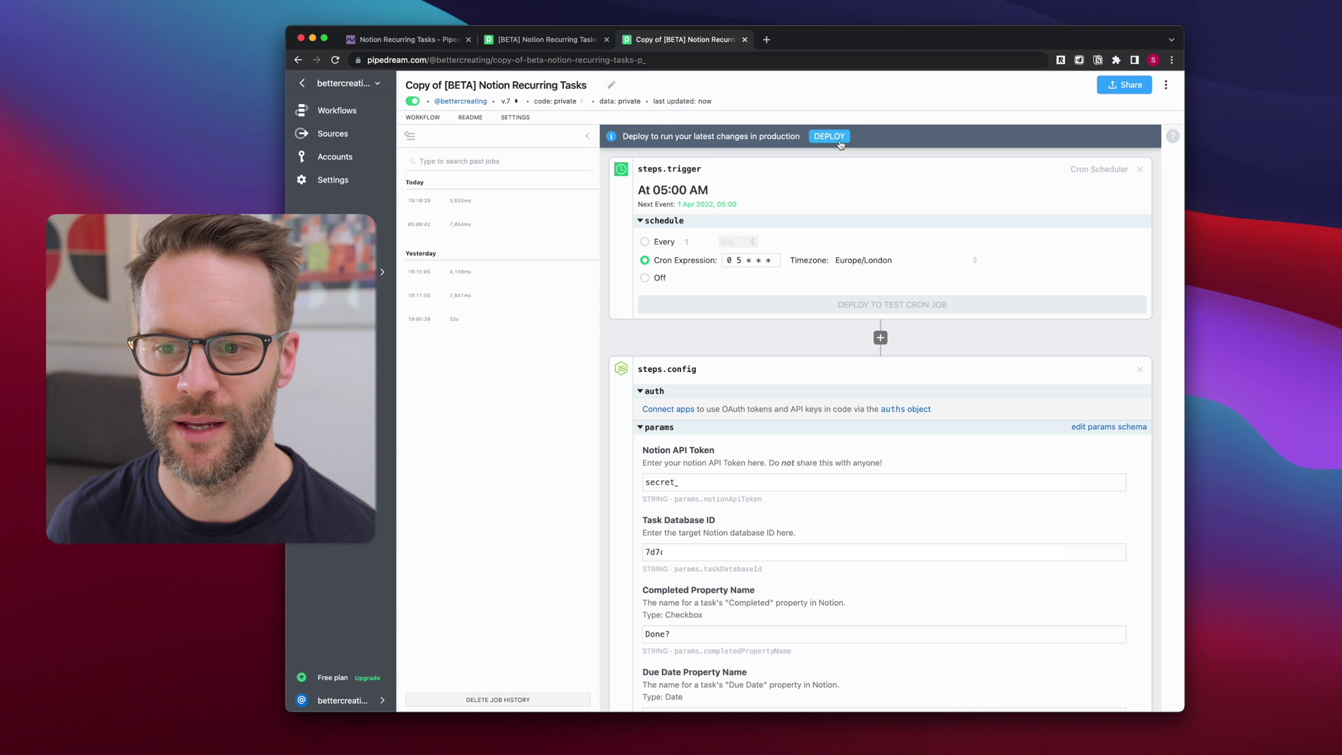
Deploy the workflow and run it once as a test
{"action": "left_click", "coordinate": [830, 136]}
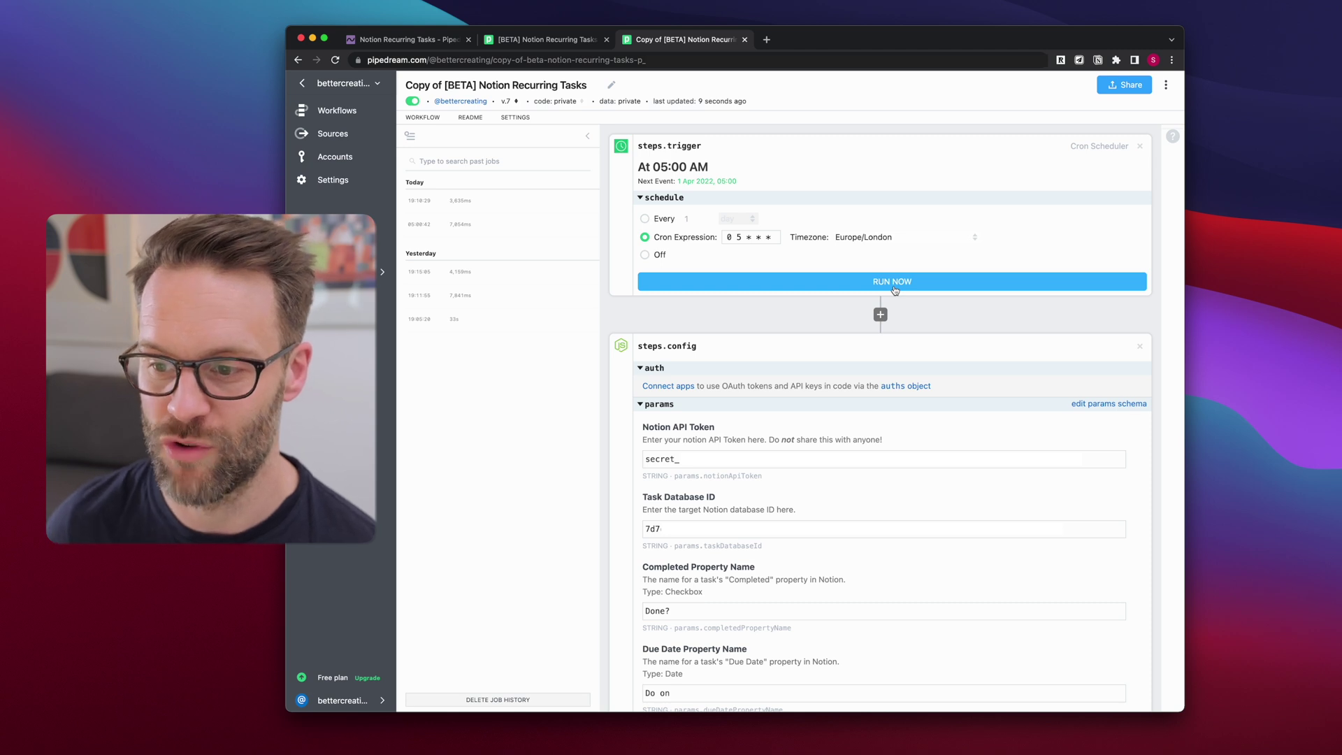
{"action": "left_click", "coordinate": [893, 283]}
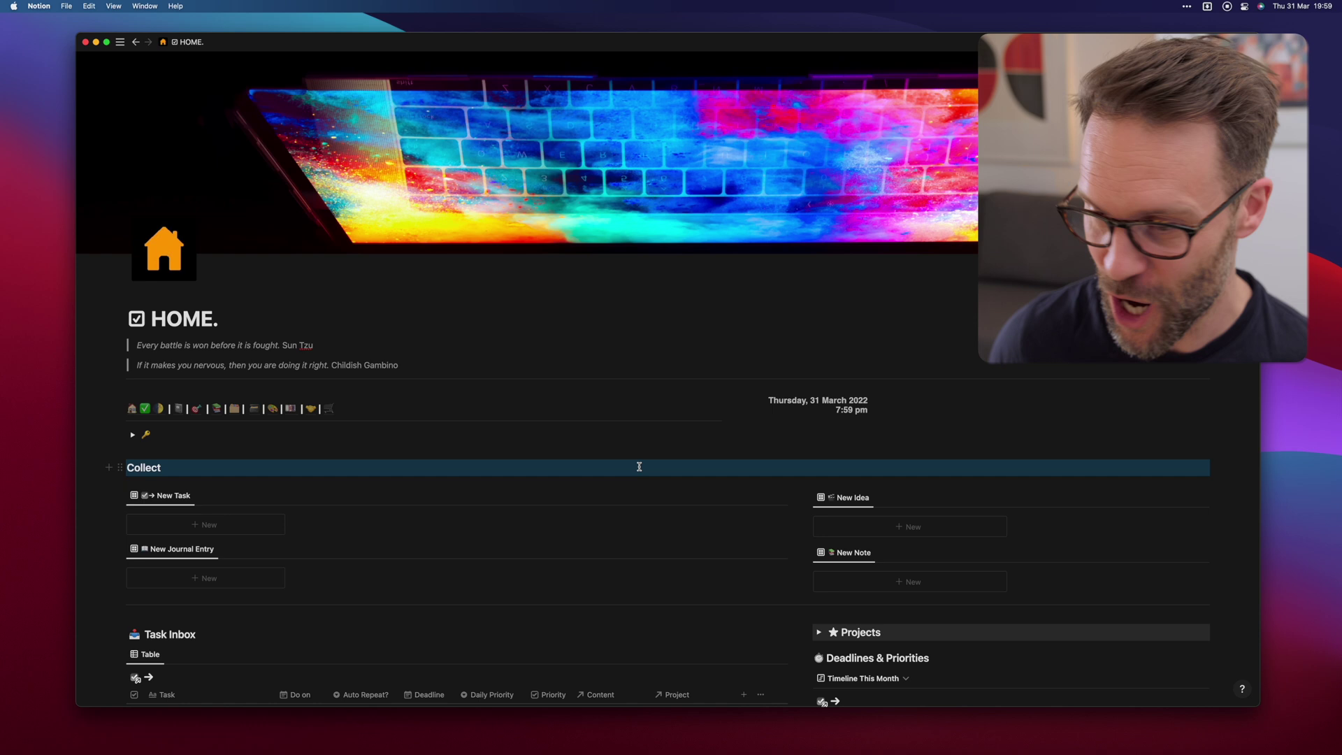
Mark 'Example Task Task To Repeat' done in the Task Inbox, then return to Pipedream
{"action": "scroll", "coordinate": [628, 458], "scroll_direction": "down", "scroll_amount": 5}
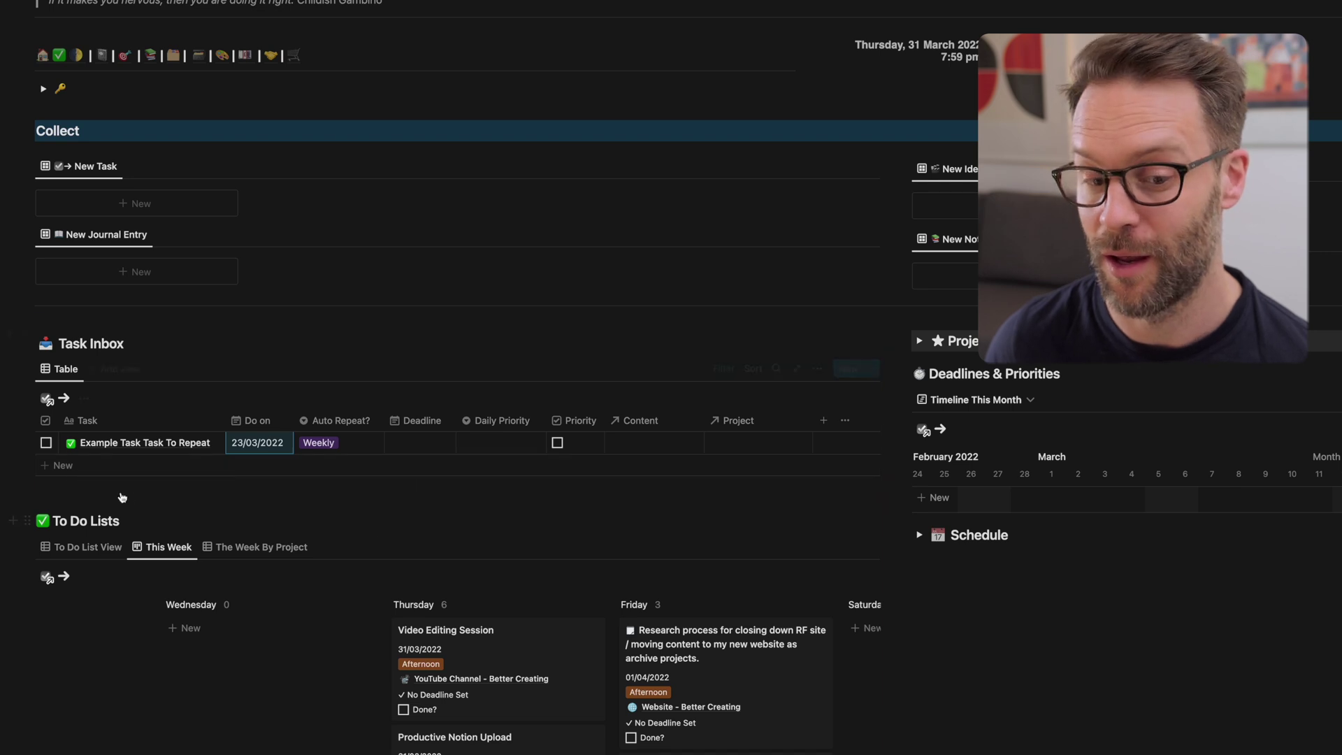
{"action": "left_click", "coordinate": [47, 443]}
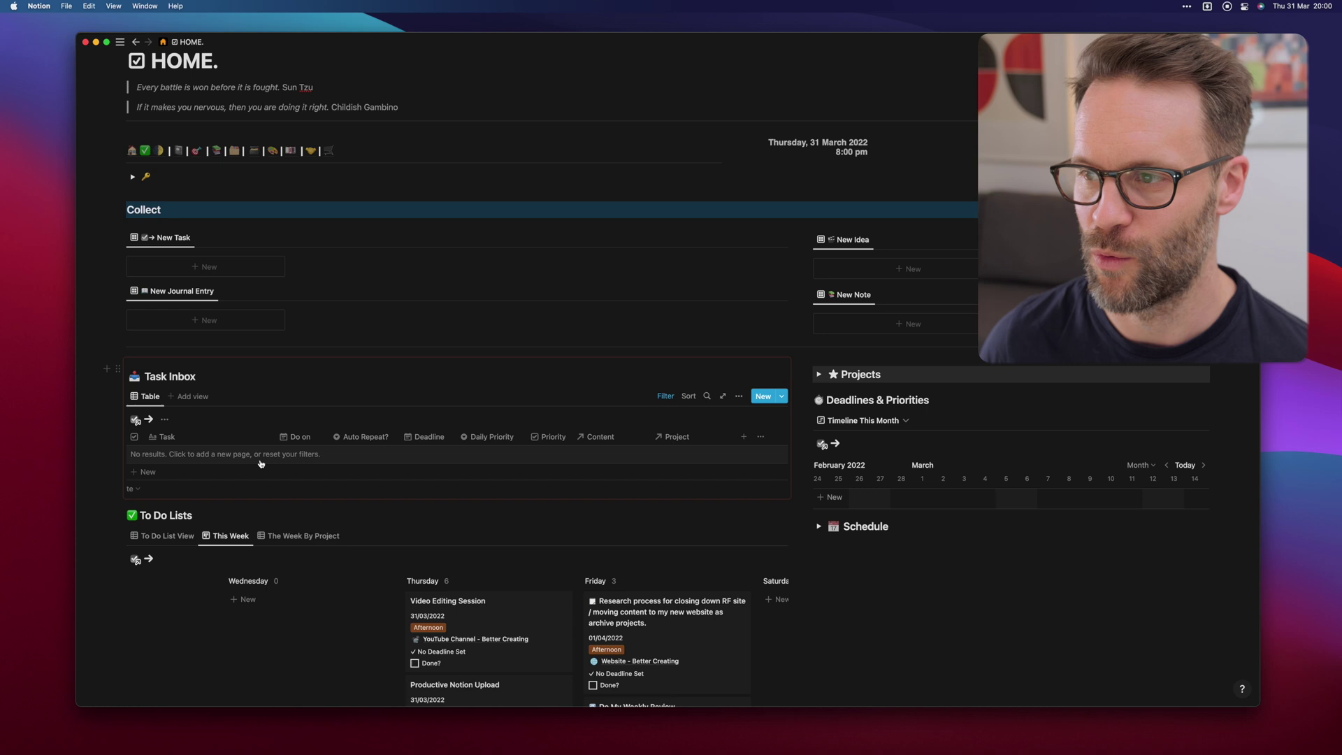
{"action": "key", "text": "super+Tab"}
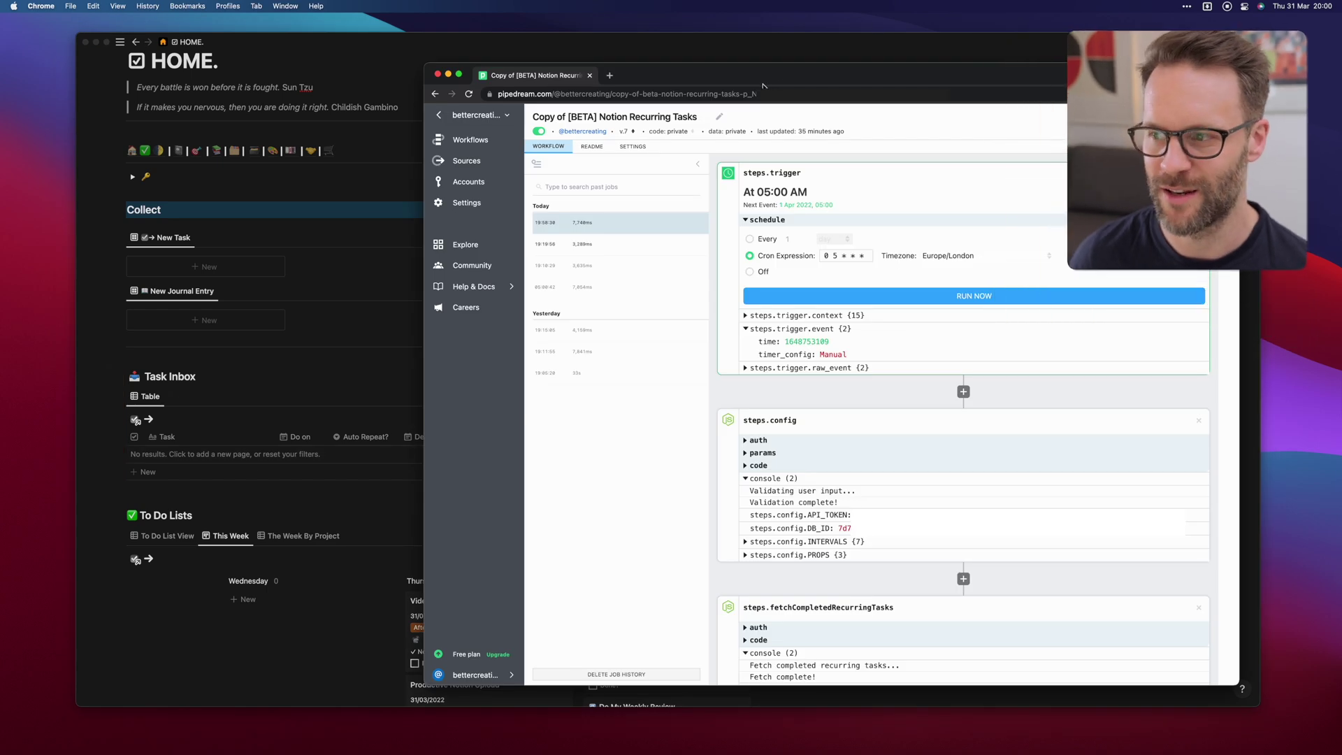
Run the Pipedream workflow again to reset the completed example task
{"action": "left_click_drag", "start_coordinate": [764, 83], "coordinate": [769, 84]}
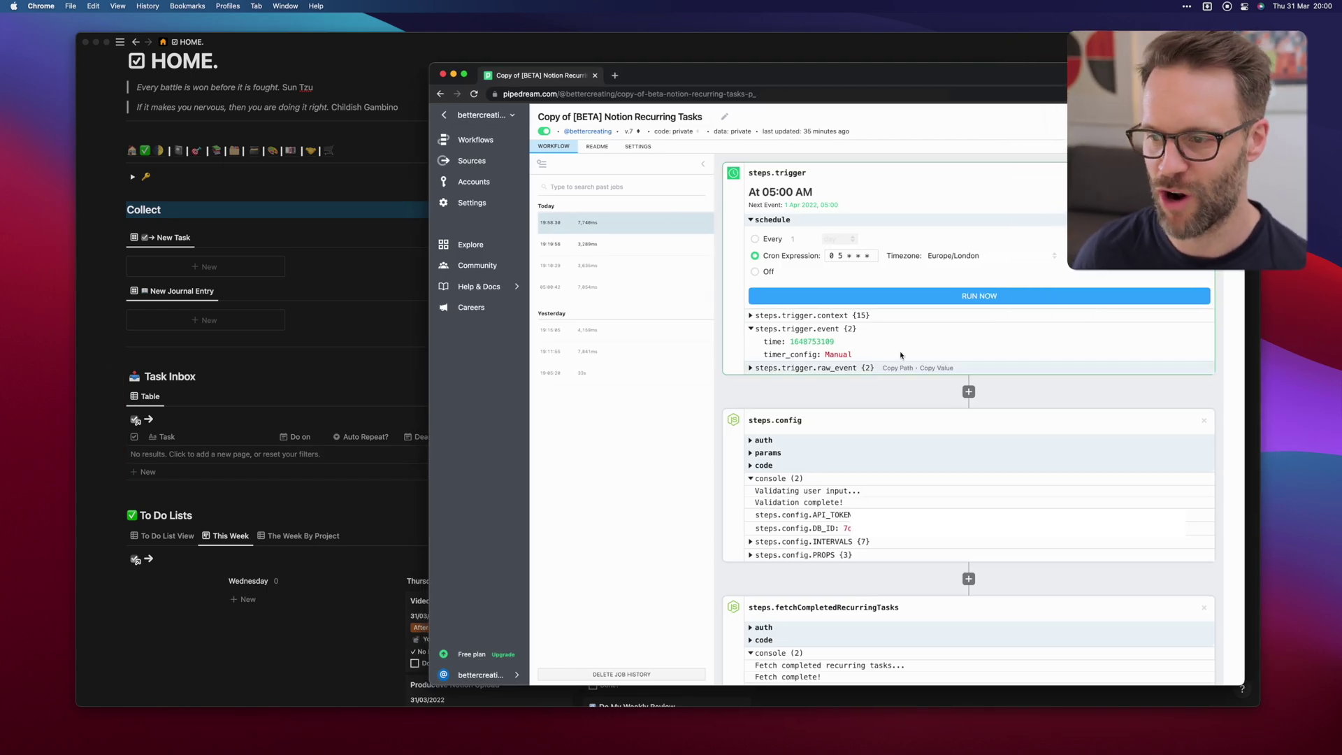
{"action": "left_click", "coordinate": [964, 297]}
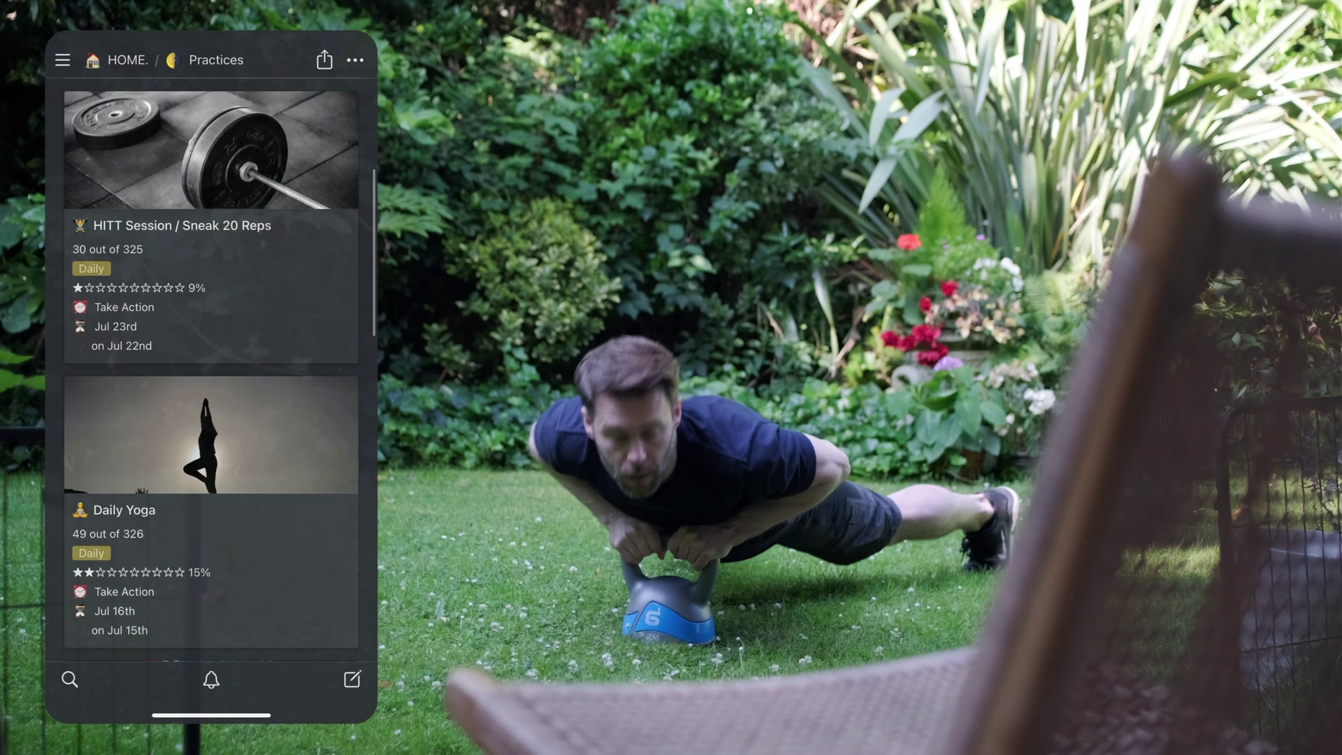
Change the HITT Session / Sneak 20 Reps Log count from 30 to 31
{"action": "left_click", "coordinate": [177, 365]}
{"action": "key", "text": "BackSpace"}
{"action": "type", "text": "1"}
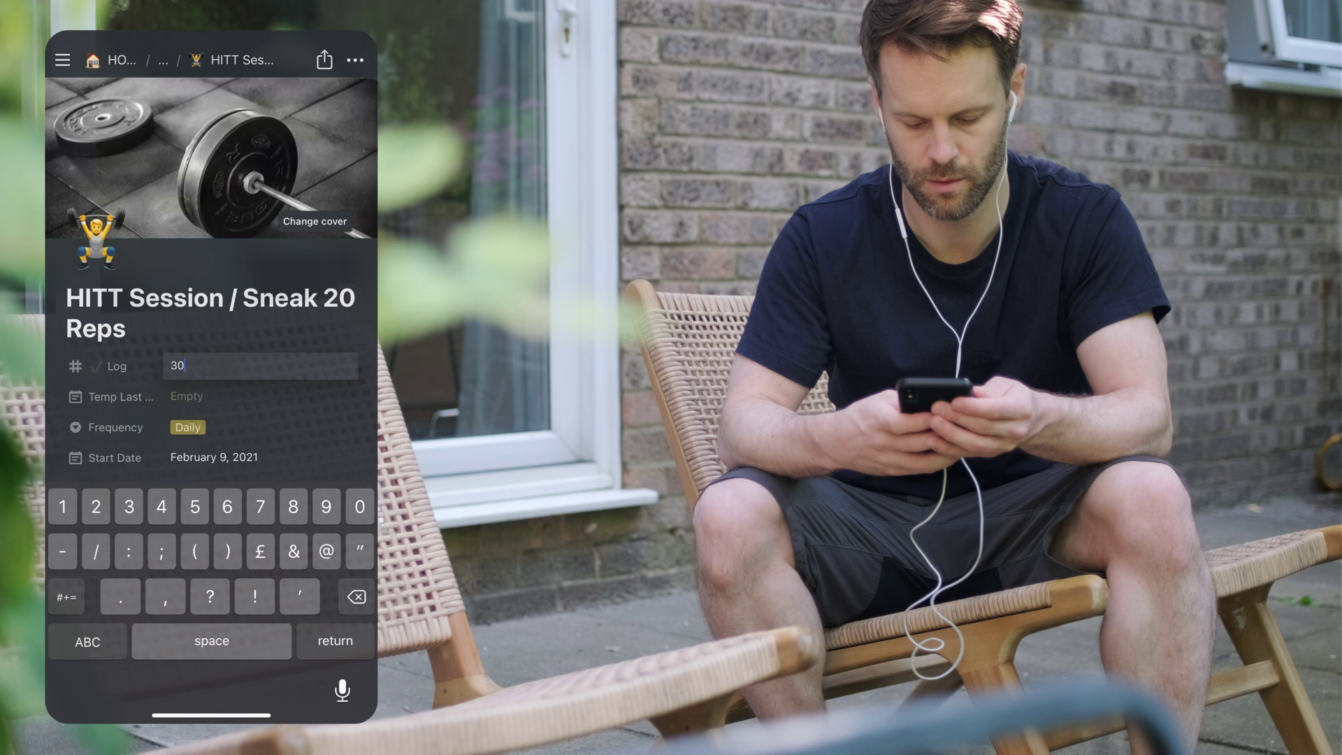